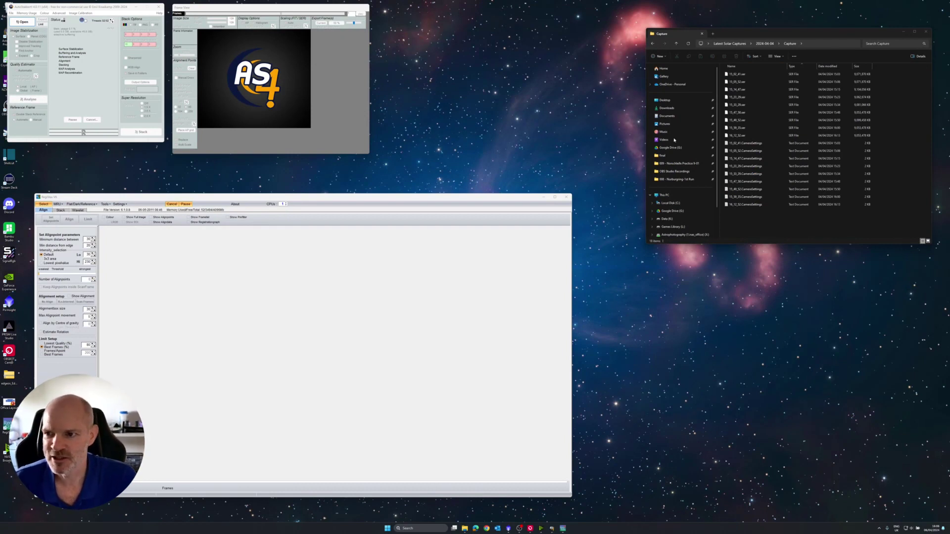
- Move the Capture folder window slightly higher on the desktop
drag(777, 34, 781, 19)
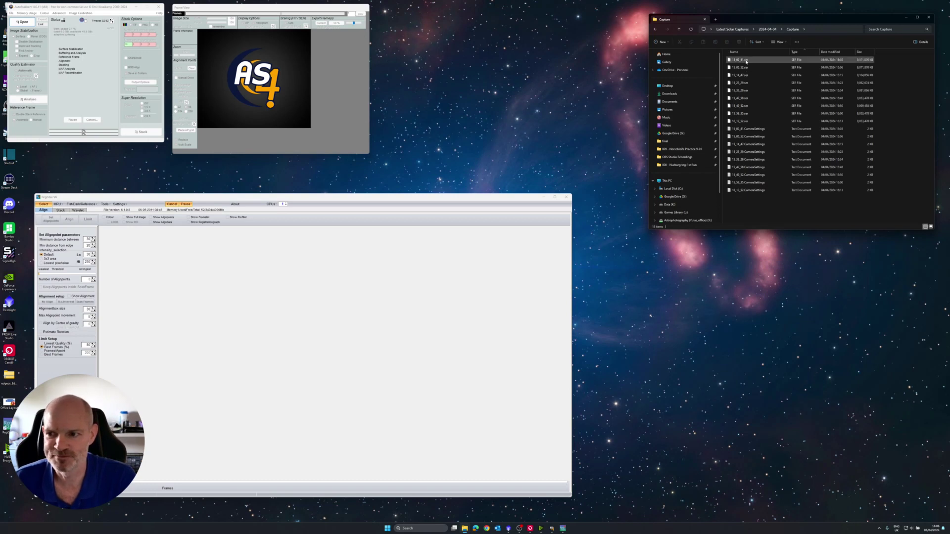
- Preview the first captures in turn: 15_16_47, 15_23_29 and 15_33_29
drag(738, 60, 74, 72)
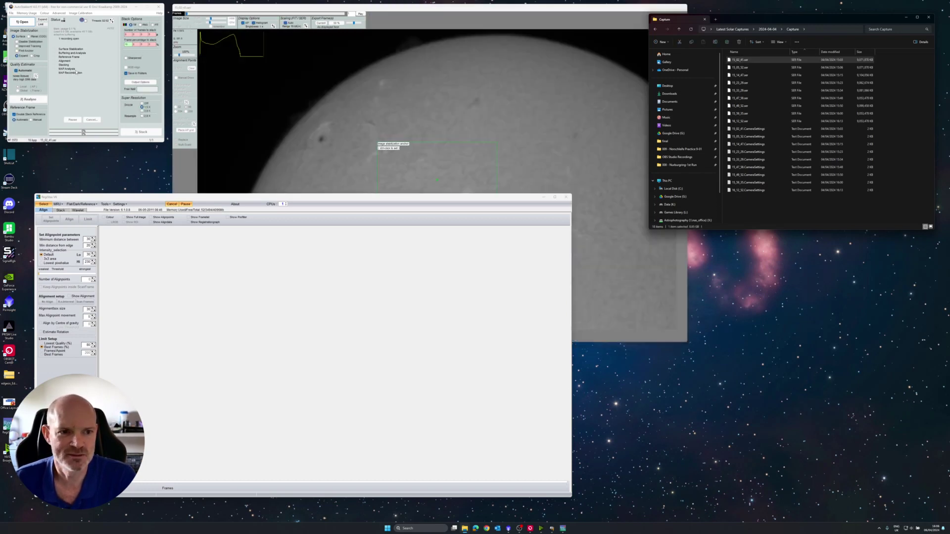
click(478, 96)
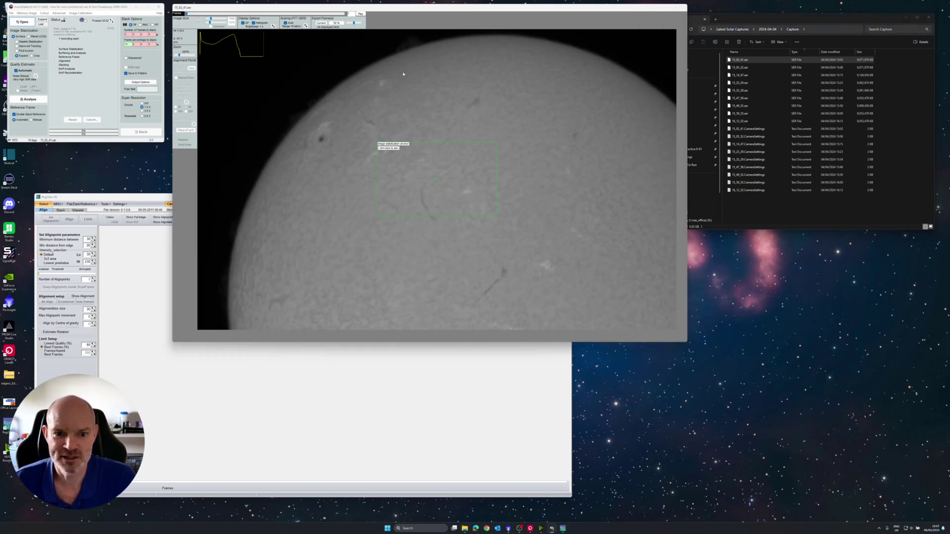
click(736, 67)
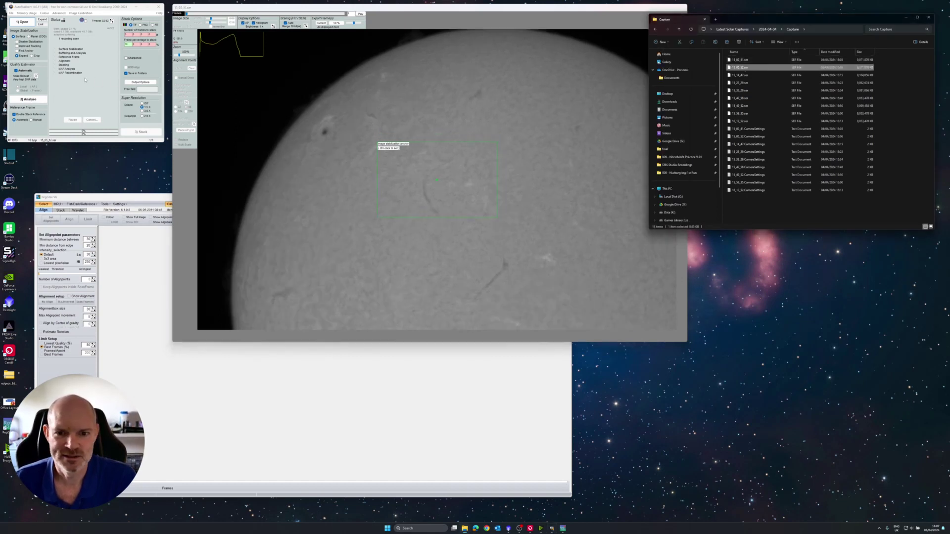
click(750, 76)
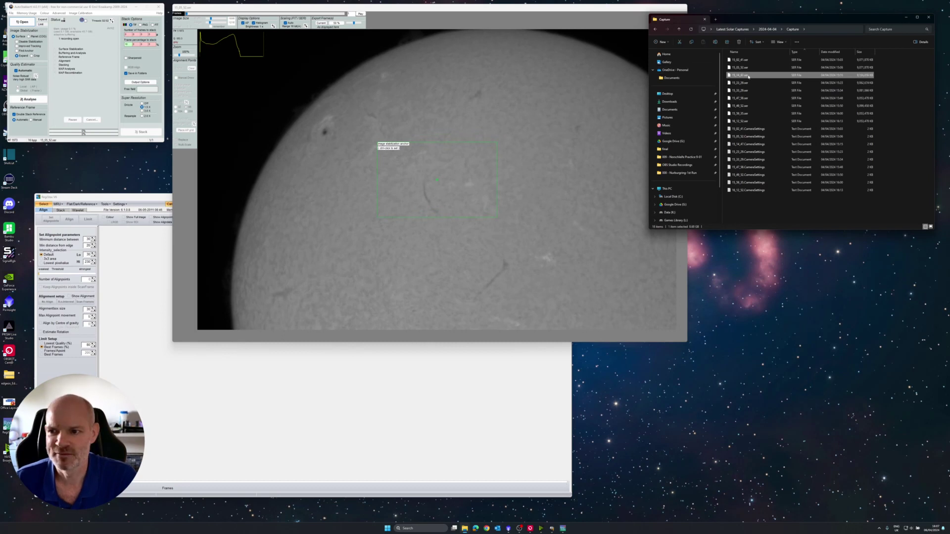
drag(749, 77, 97, 63)
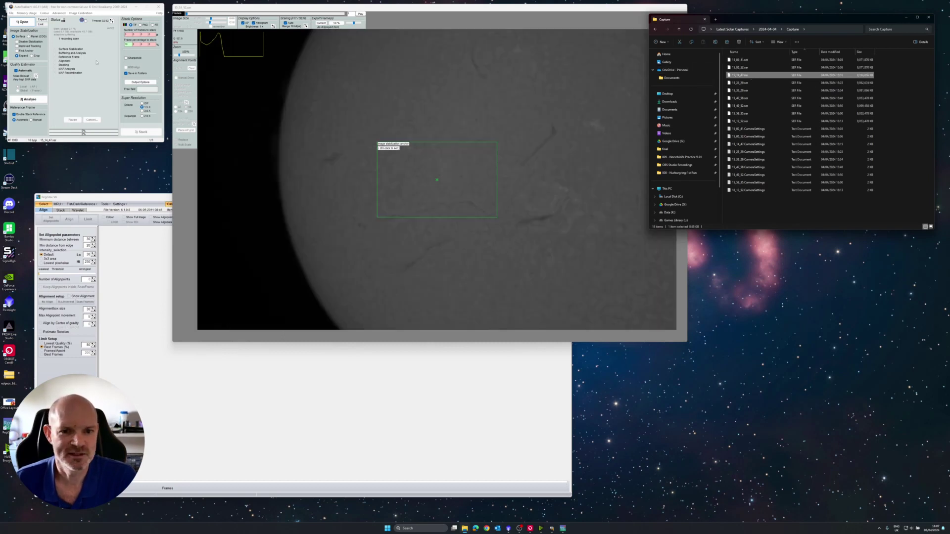
drag(742, 83, 83, 112)
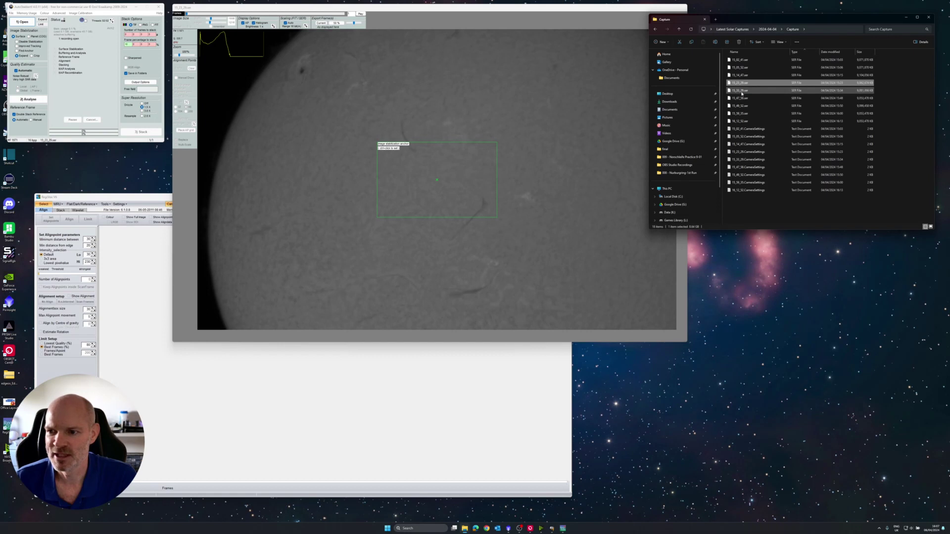
mouse_move(743, 91)
mouse_down()
mouse_move(518, 100)
mouse_move(74, 91)
mouse_up()
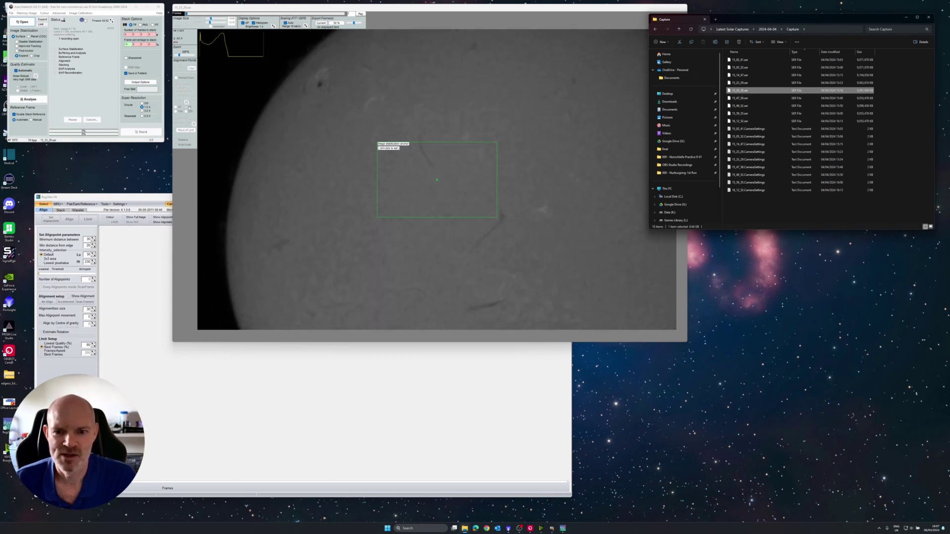
- Preview the 15_47_58, 15_49_52, 15_59_35 and 16_12_52 captures one after another
click(746, 99)
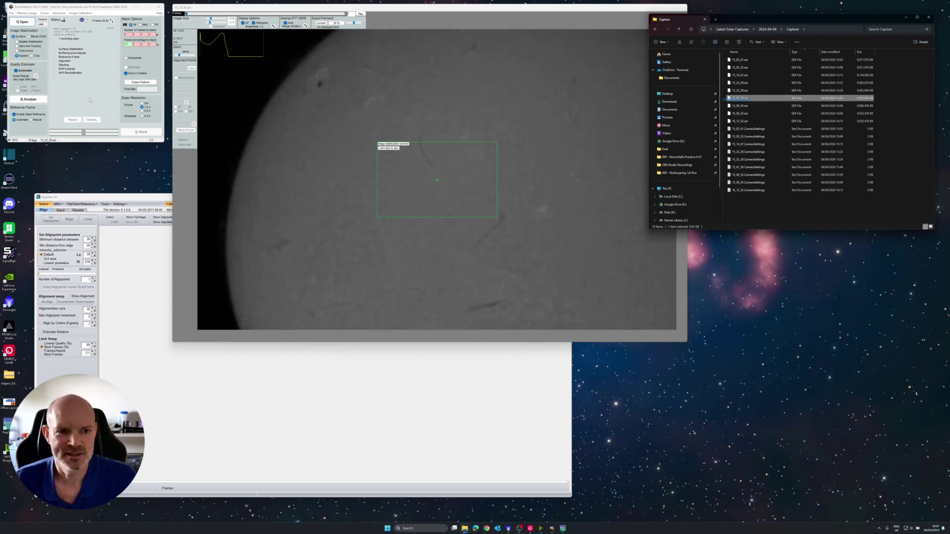
shift+click(745, 122)
click(746, 99)
drag(746, 99, 102, 93)
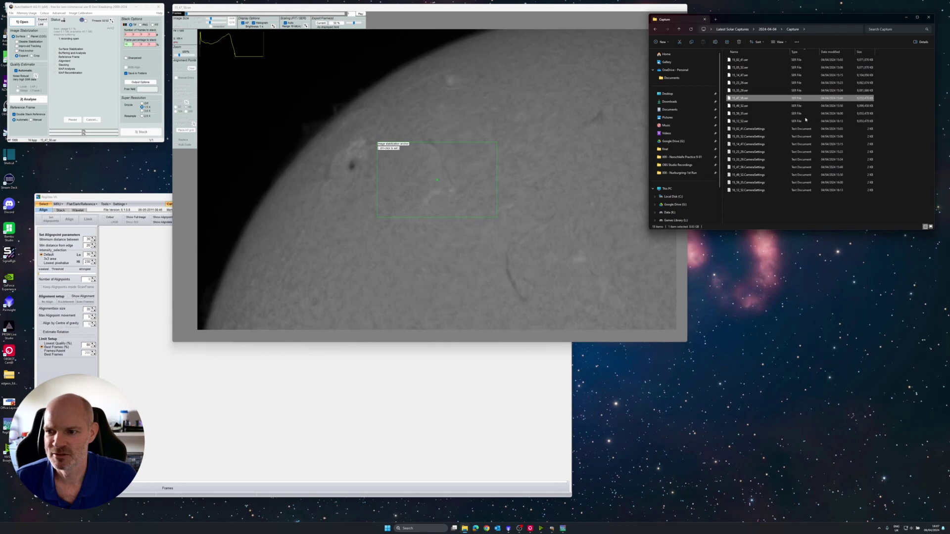
click(750, 108)
drag(750, 107, 348, 151)
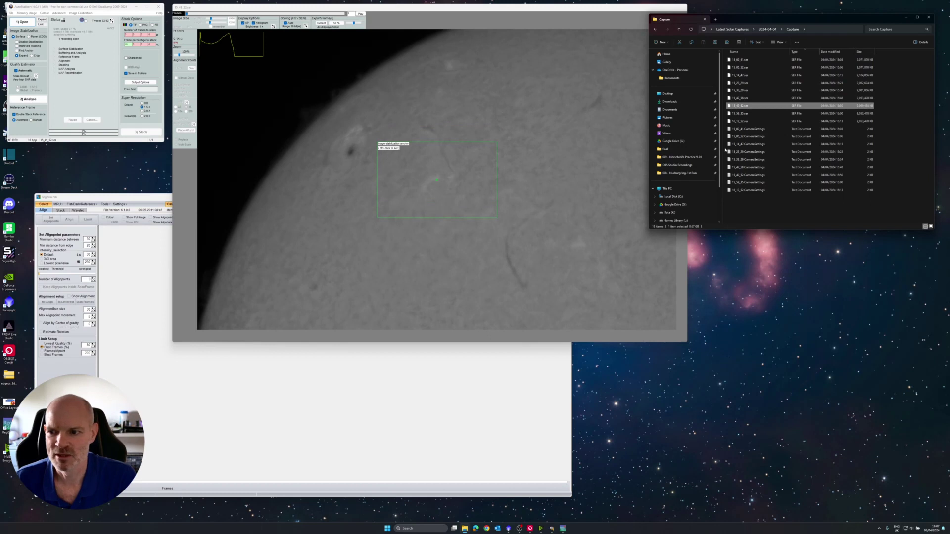
click(744, 116)
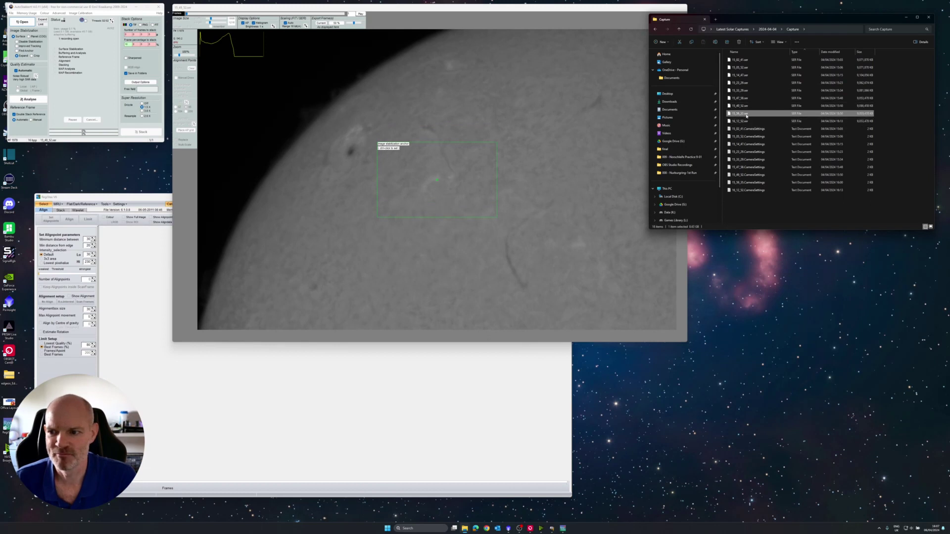
drag(747, 115, 103, 92)
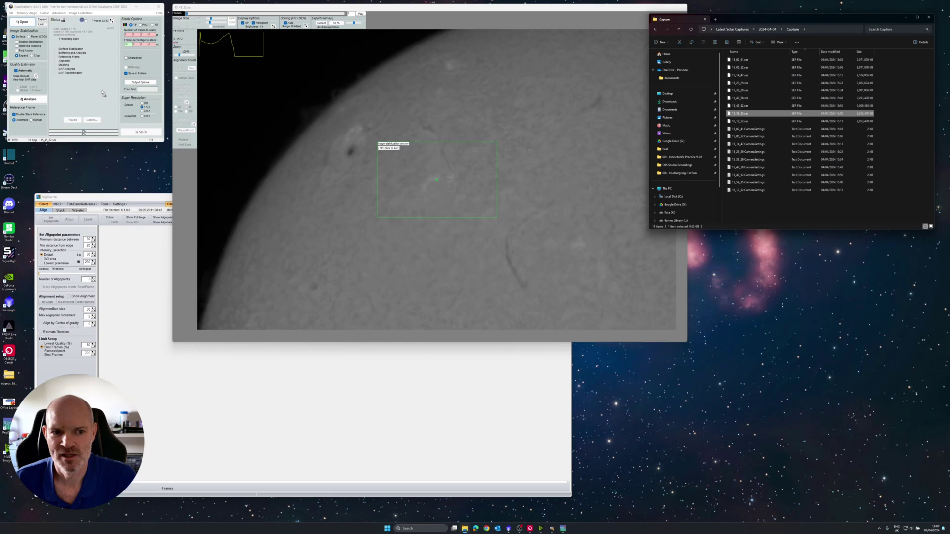
click(752, 121)
drag(244, 111, 100, 87)
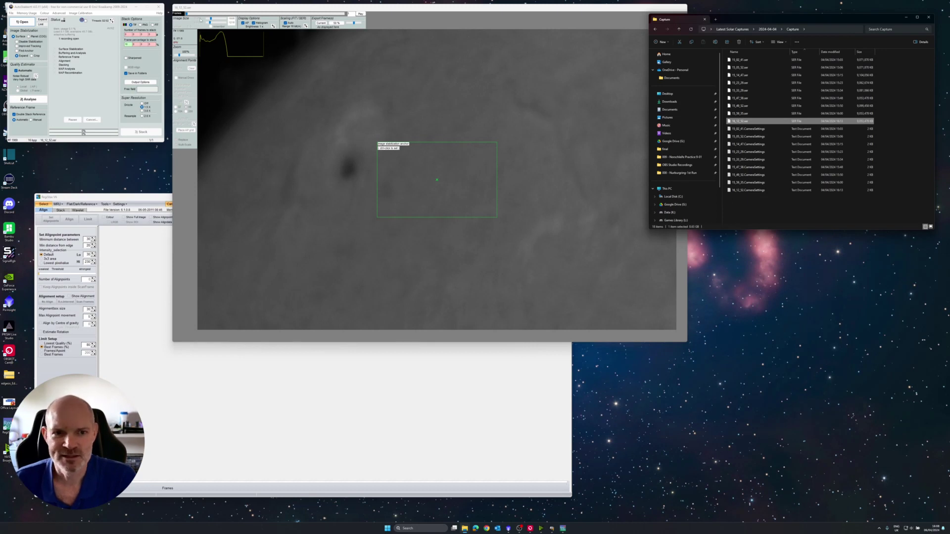
click(262, 63)
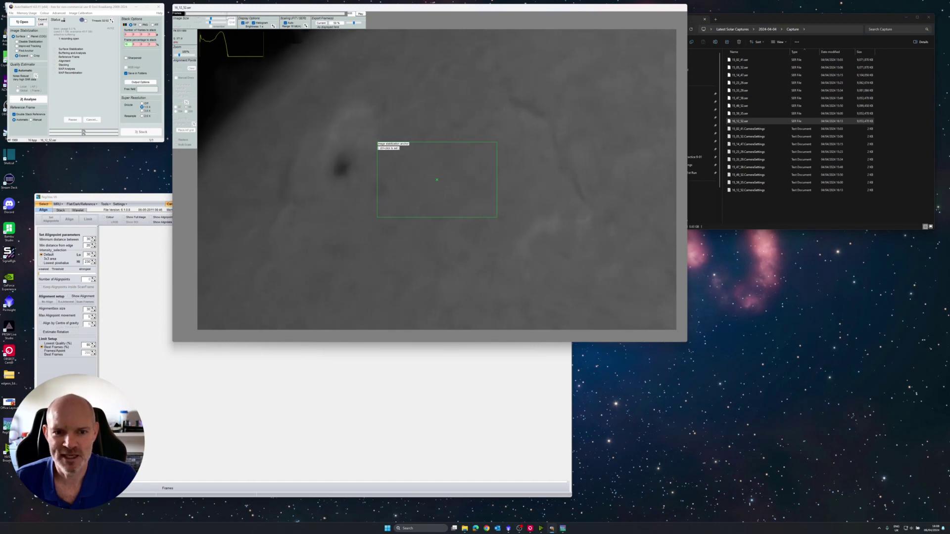
- Reload the 15_47_58 capture with the sunspot near the limb as the chosen one
click(752, 97)
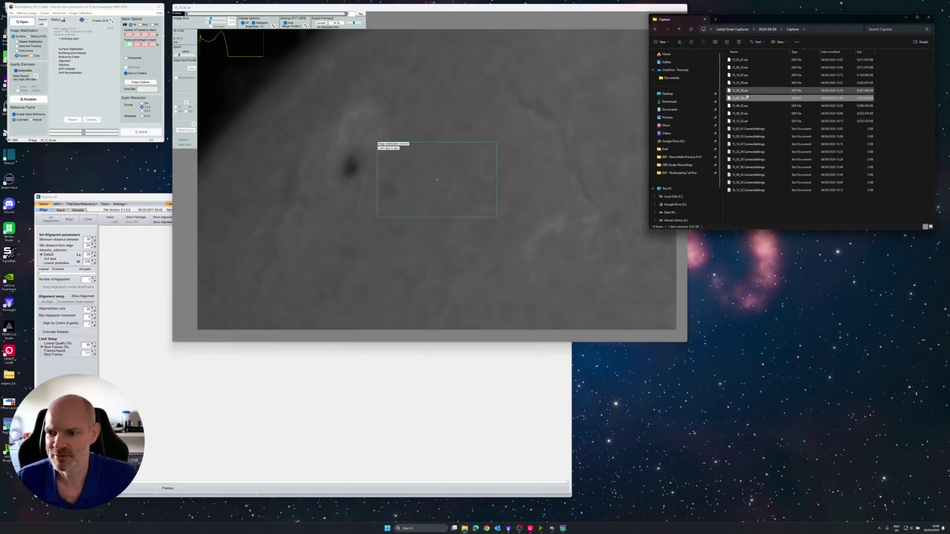
drag(752, 98, 89, 86)
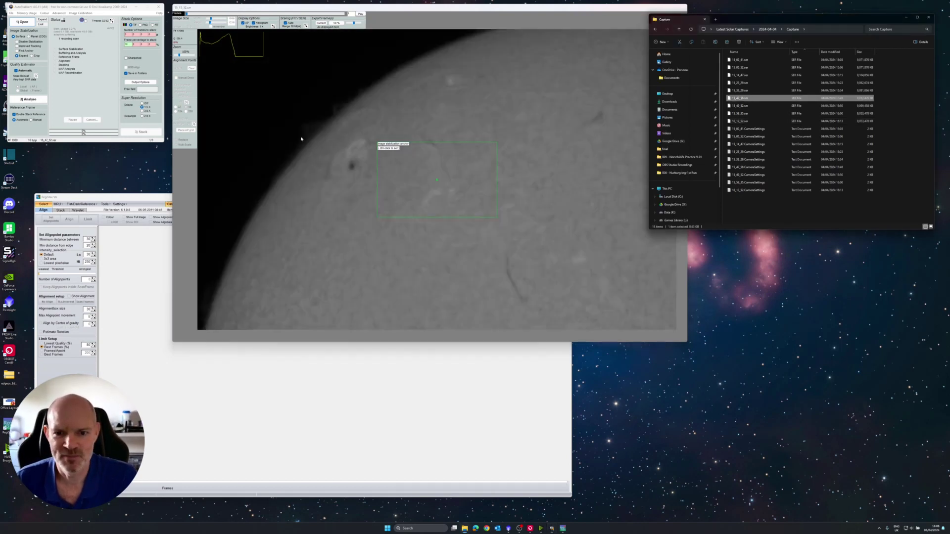
drag(739, 106, 78, 87)
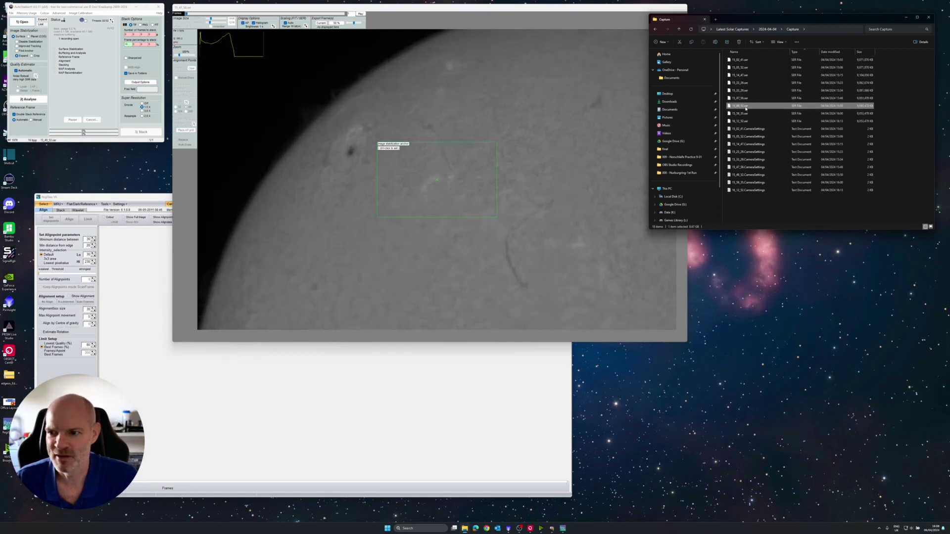
- Anchor stabilisation on the sunspot of the 15_47_58 capture and analyse all frames
click(747, 98)
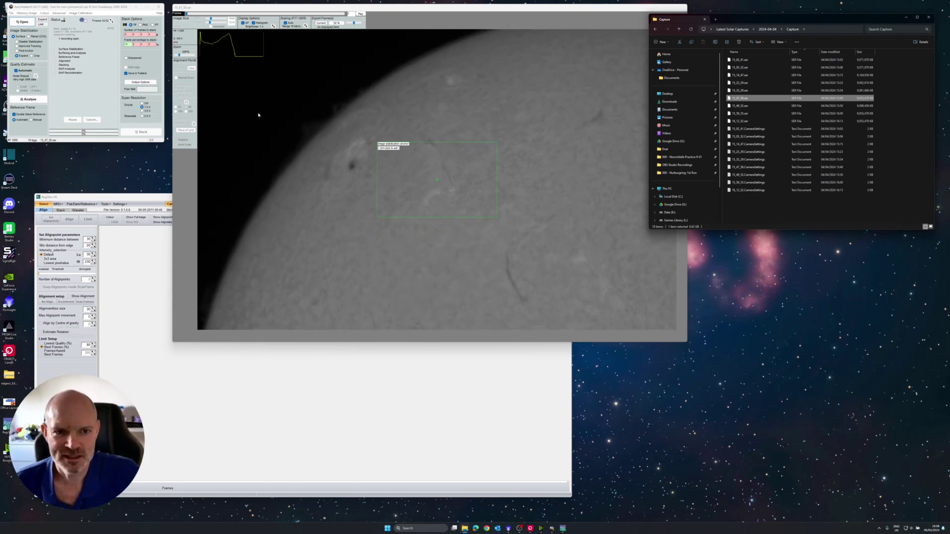
click(353, 167)
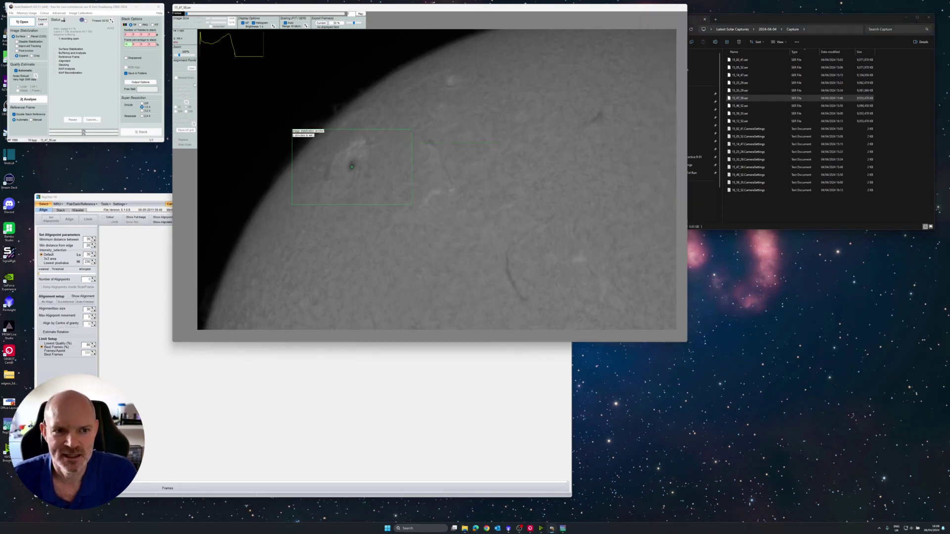
click(27, 98)
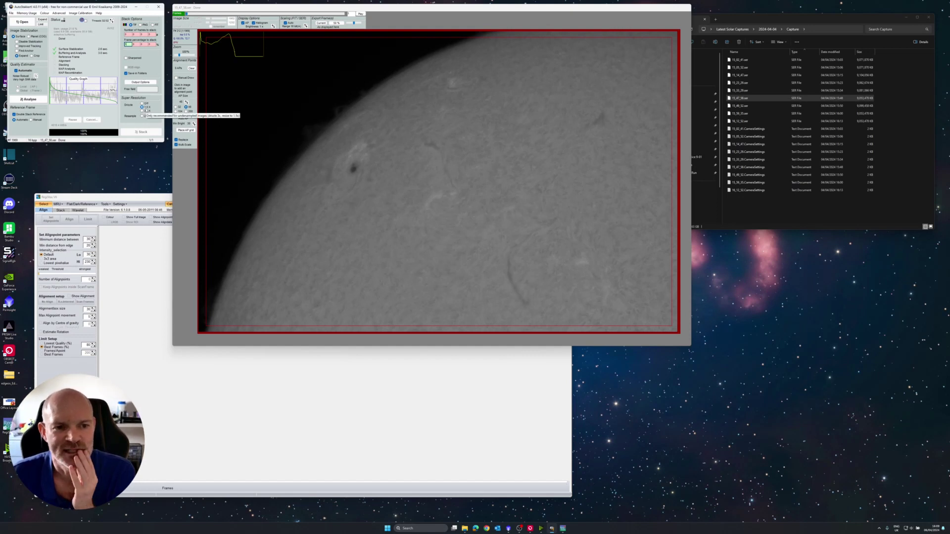
- Replace the two manual alignment points with a full AP grid and stack the best frames
click(298, 145)
click(356, 156)
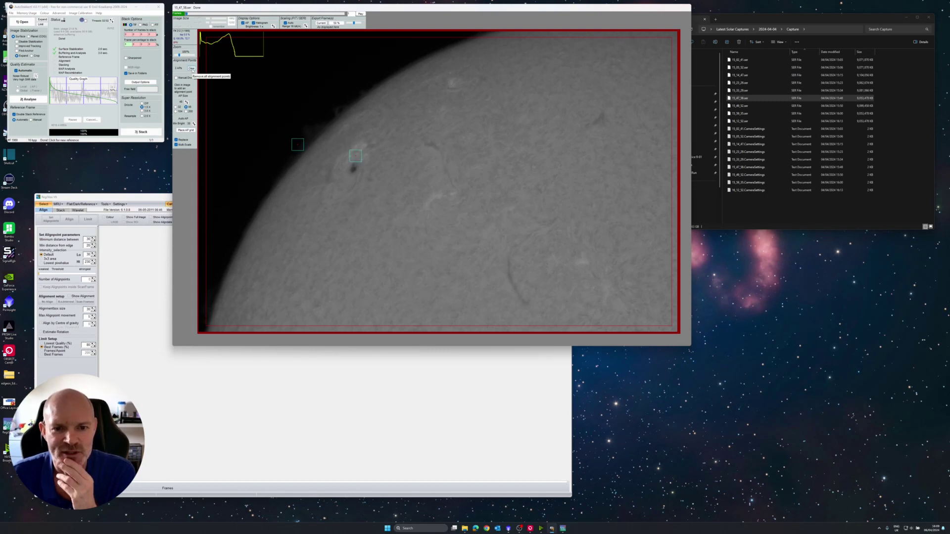
click(193, 70)
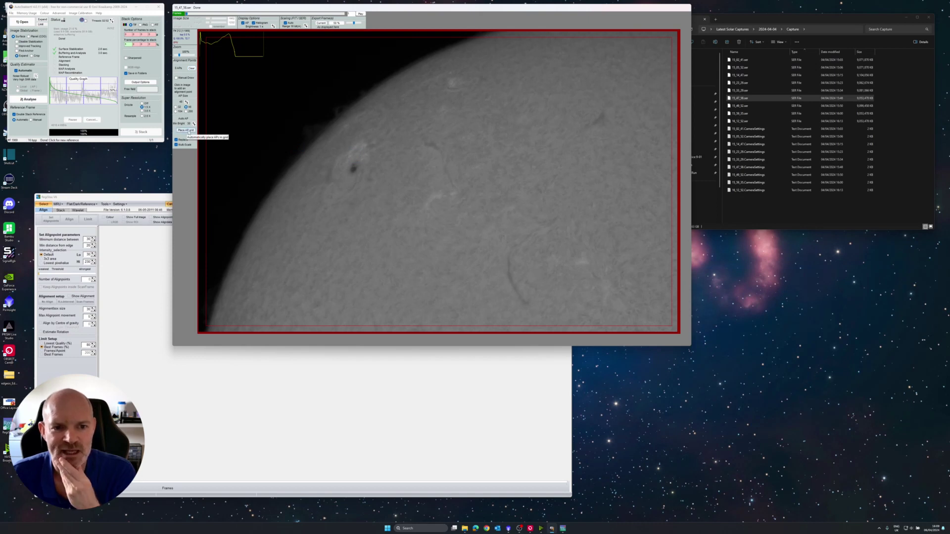
click(186, 130)
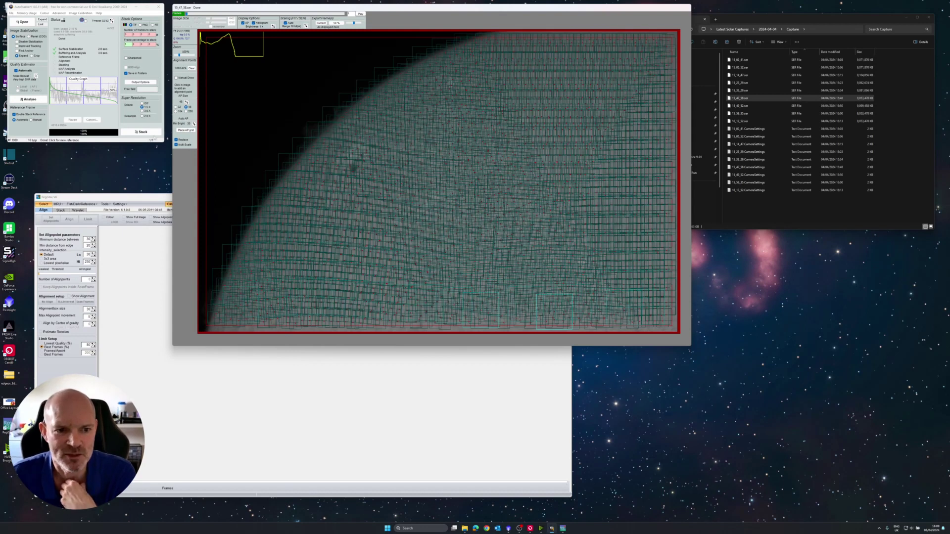
click(146, 133)
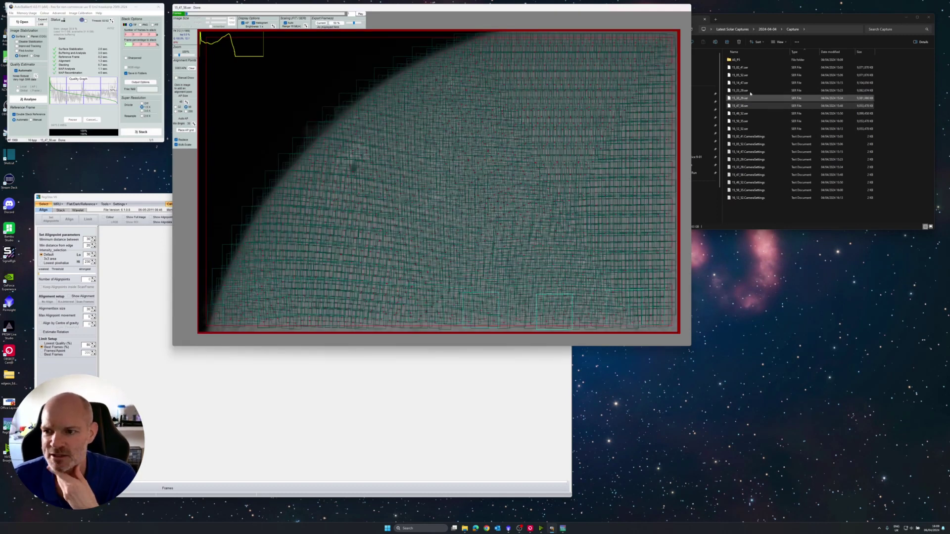
- Load the second drizzle TIF from the AS_P5 folder into RegiStax, answering the stretch prompt
click(762, 22)
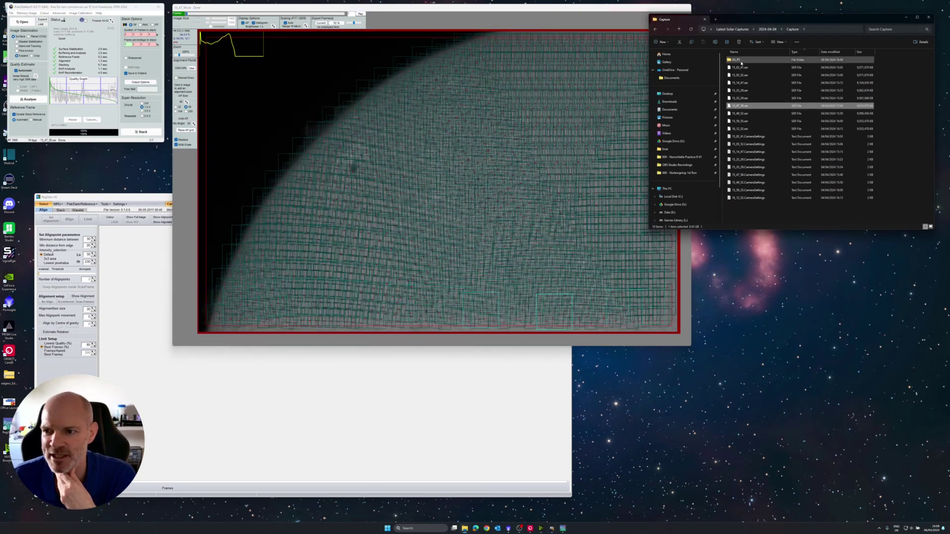
mouse_move(739, 59)
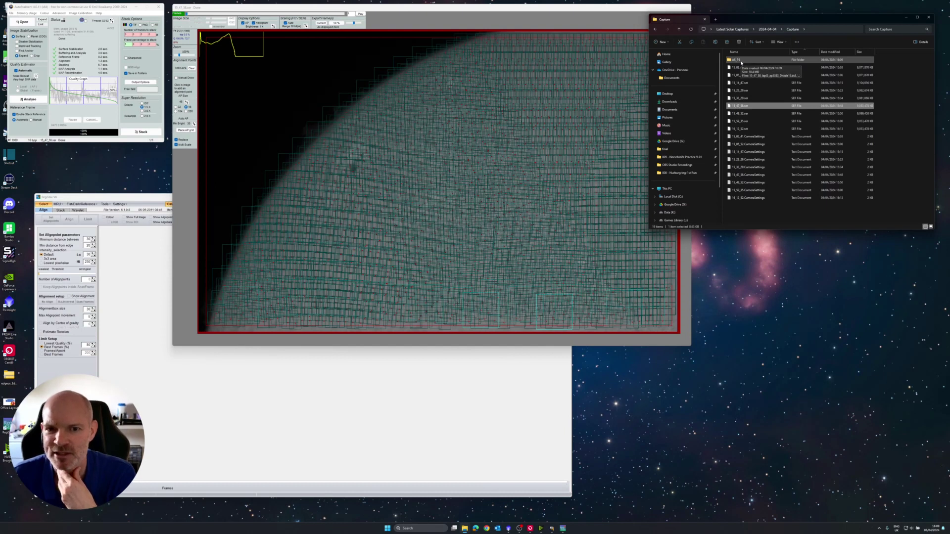
click(146, 201)
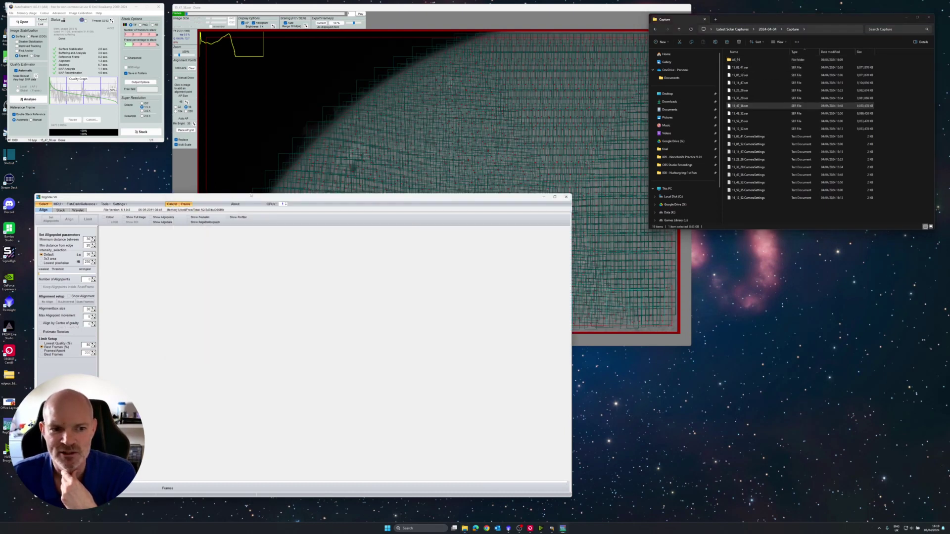
double_click(737, 59)
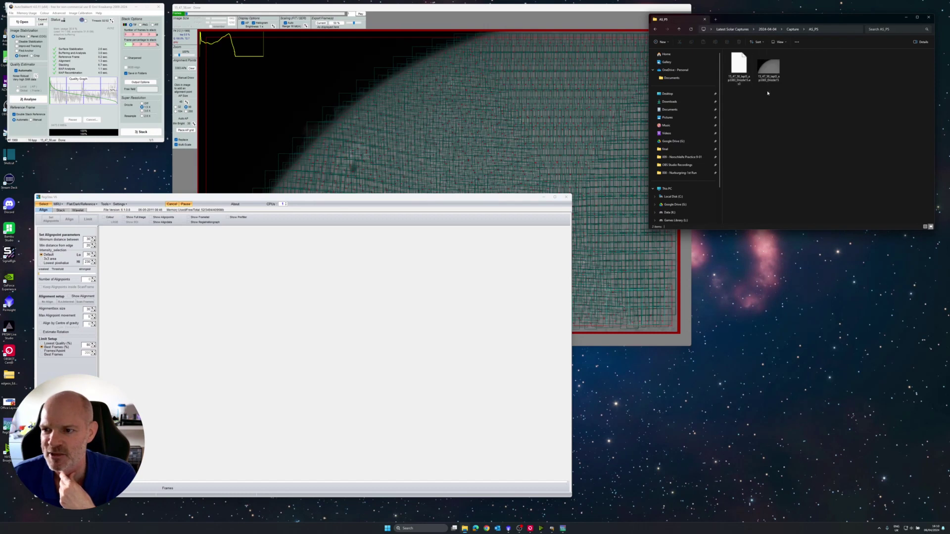
click(768, 71)
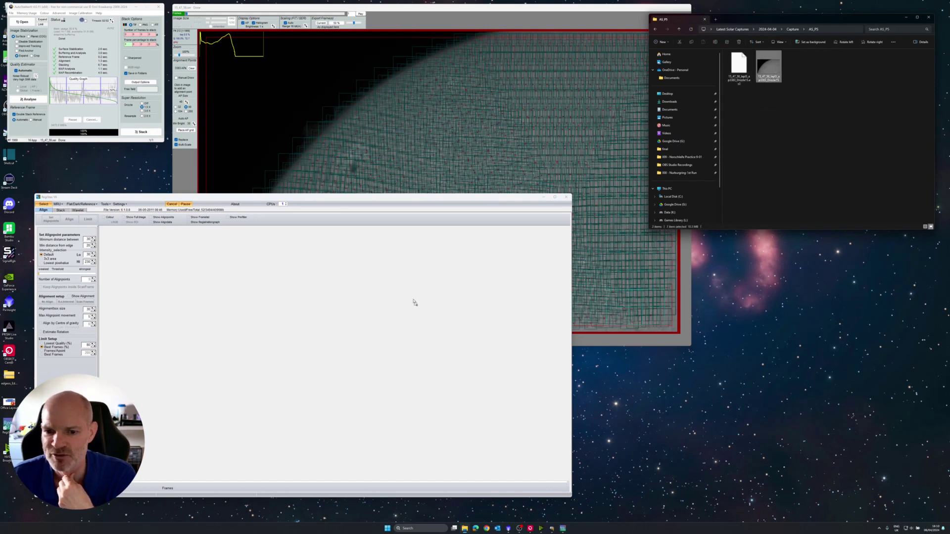
drag(366, 307, 275, 307)
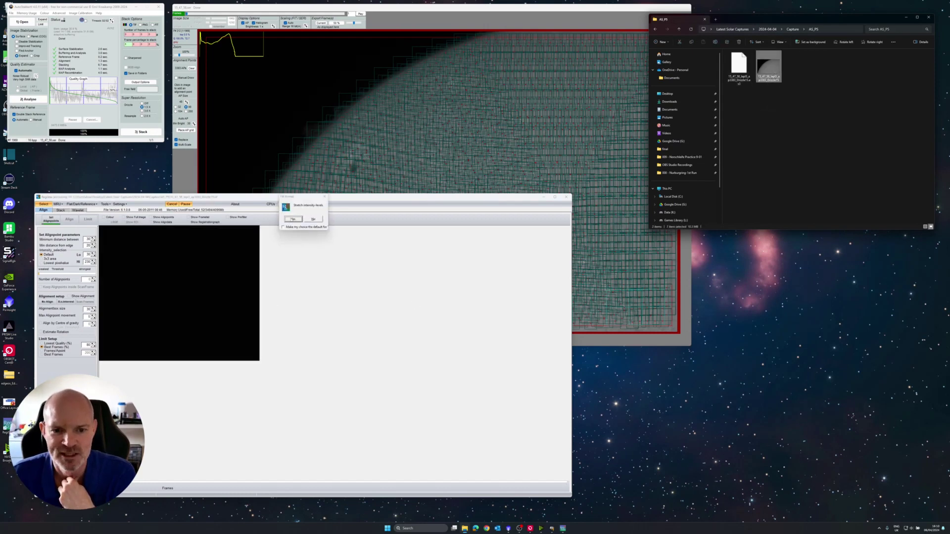
click(294, 219)
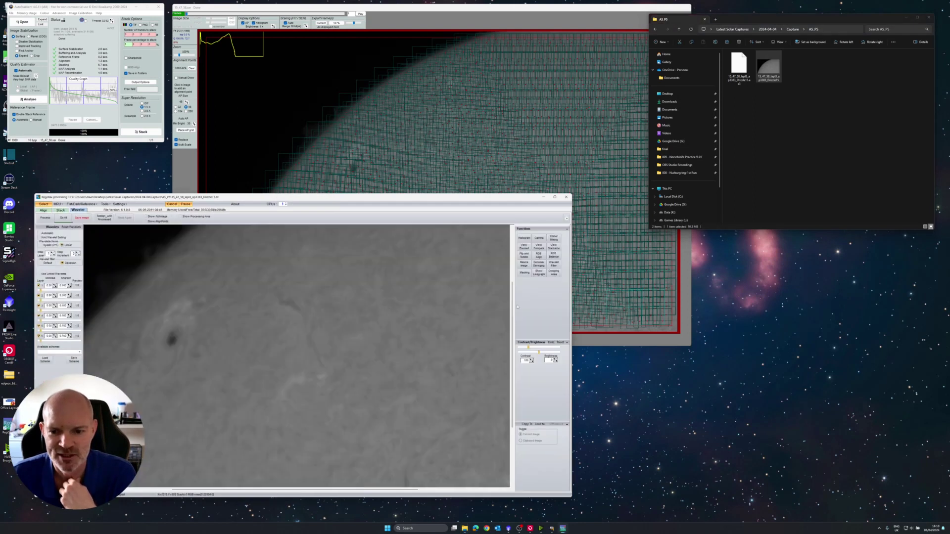
scroll(297, 357, down, 1)
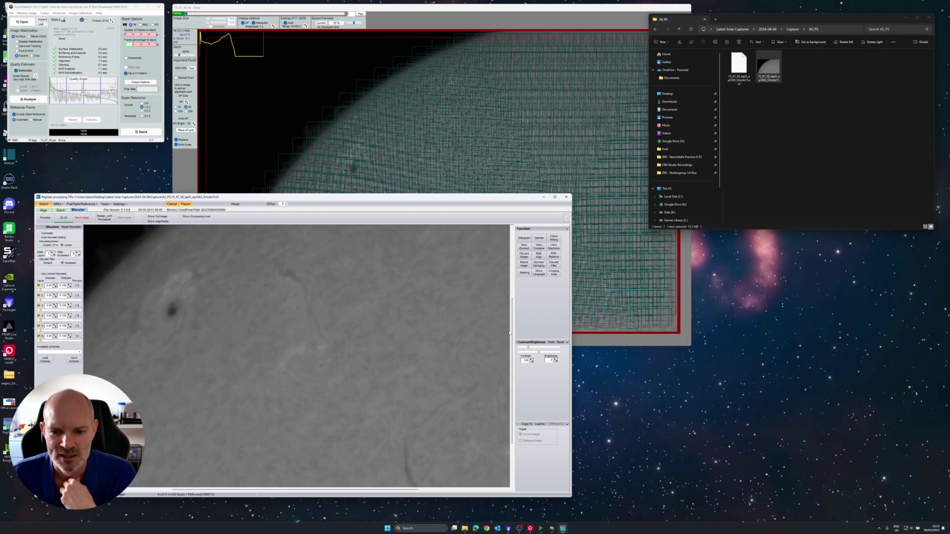
scroll(298, 335, up, 4)
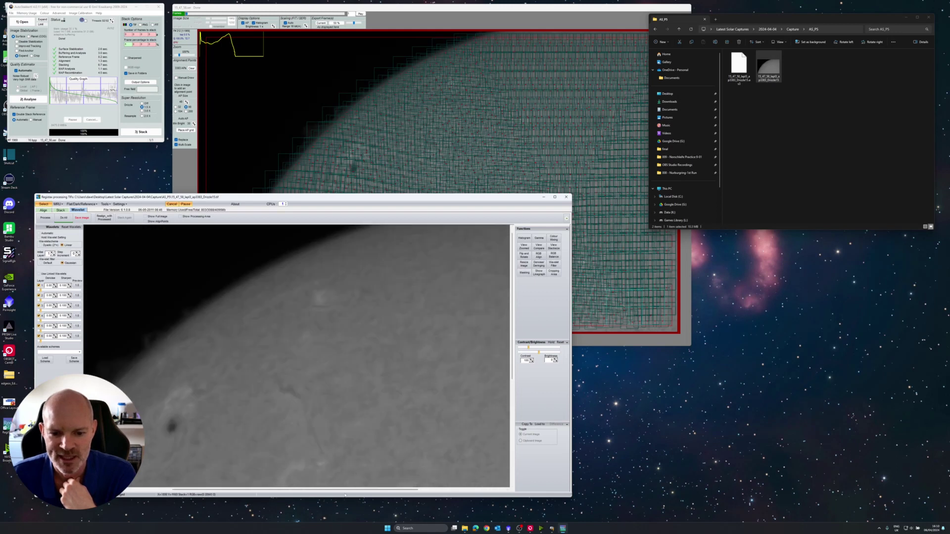
scroll(297, 357, left, 5)
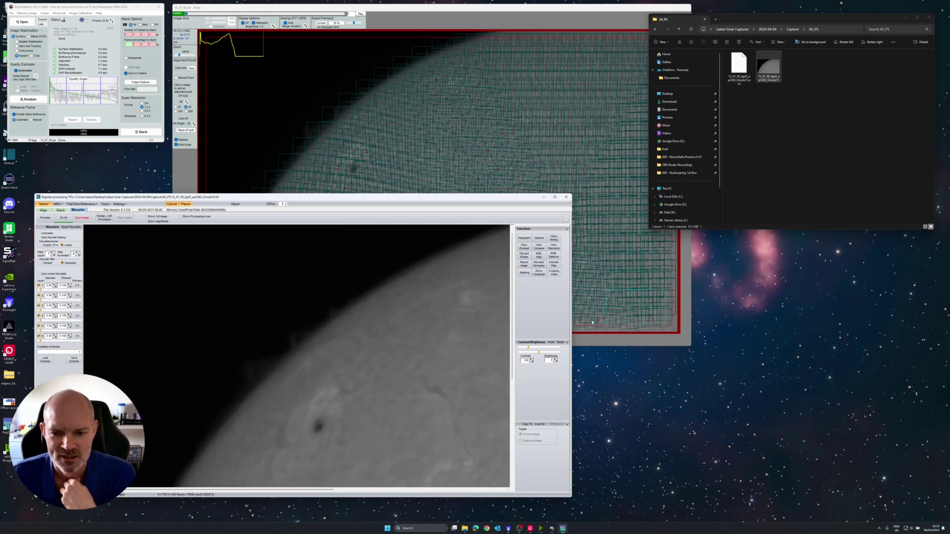
scroll(297, 356, down, 1)
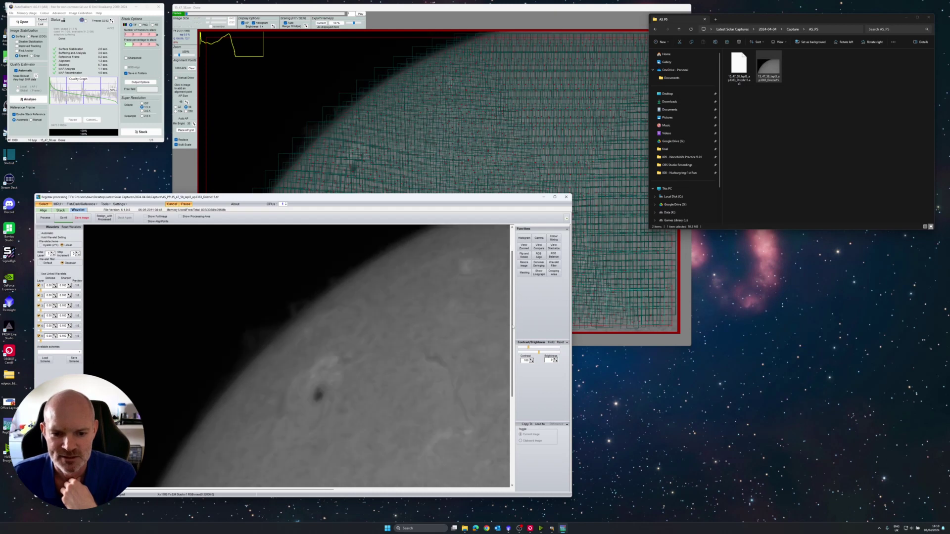
scroll(327, 356, down, 1)
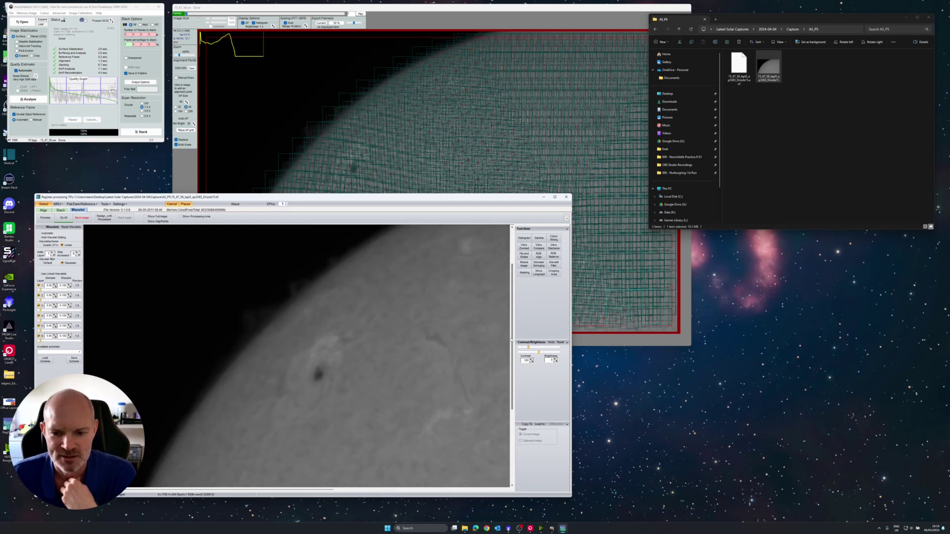
scroll(327, 356, down, 1)
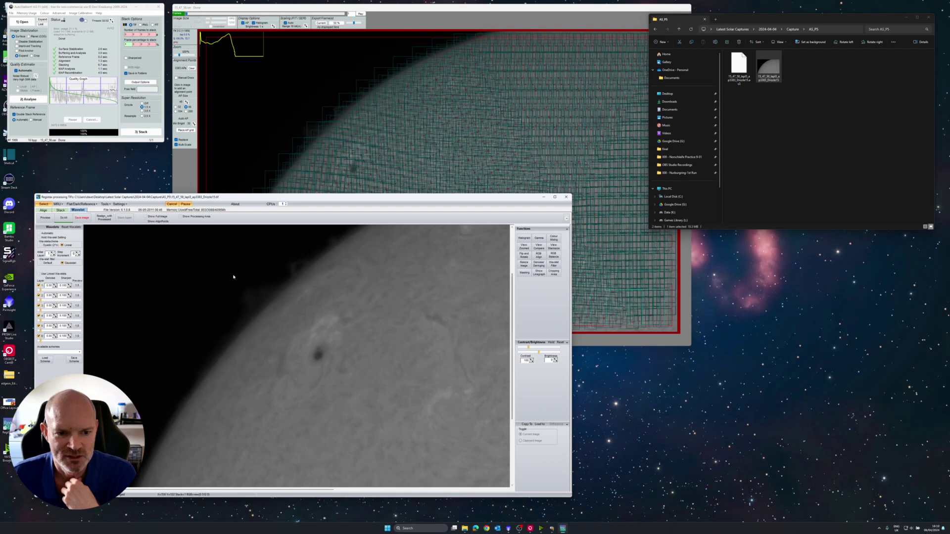
- With the processing area shown, set wavelet layer 1 to 12.3 and layer 2 to 4.2
click(182, 216)
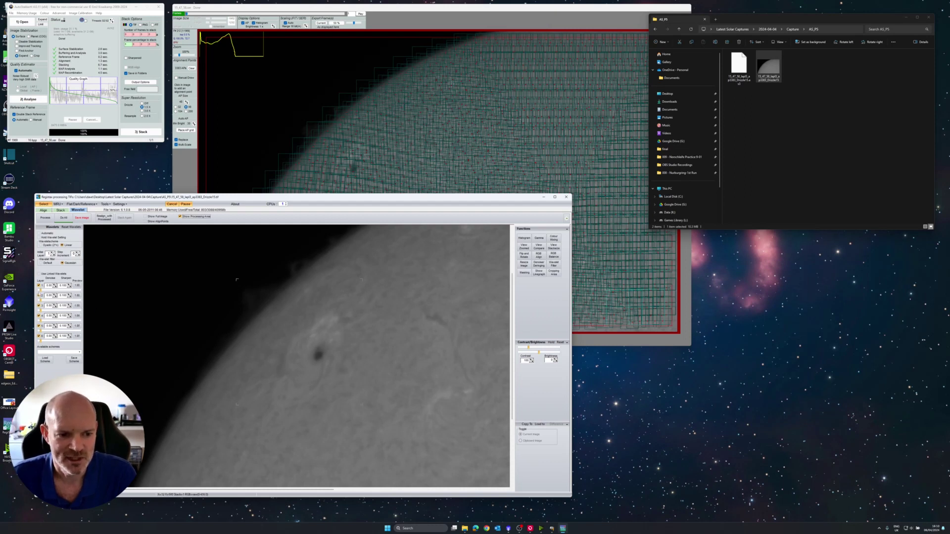
drag(39, 291, 42, 290)
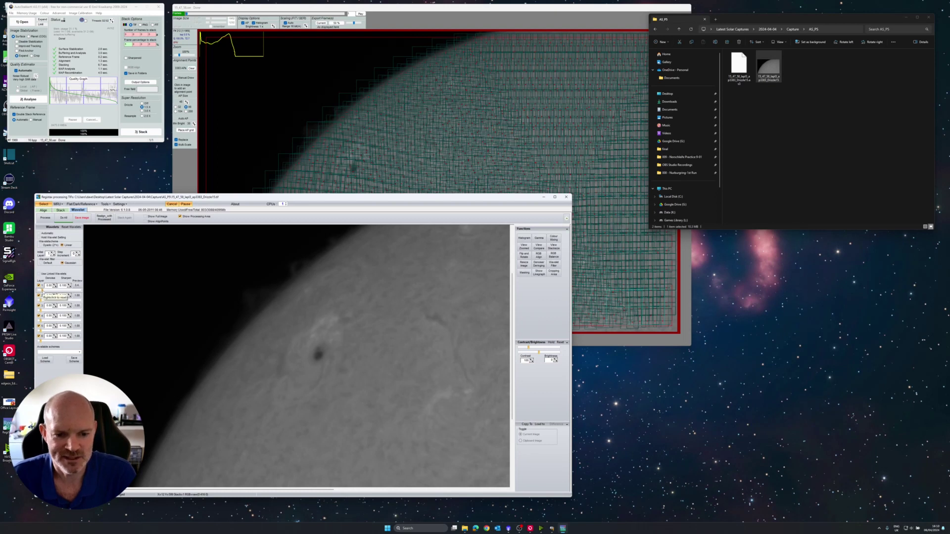
drag(43, 290, 47, 291)
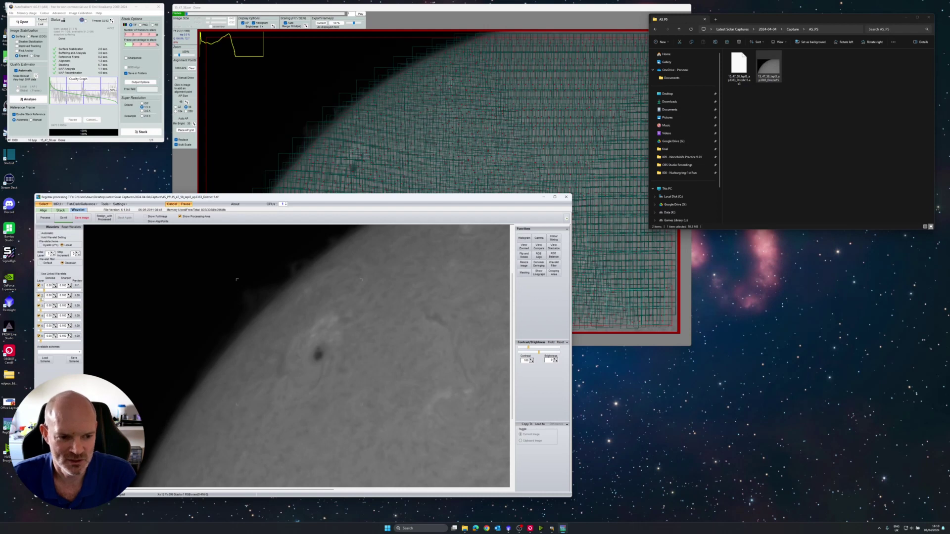
drag(40, 300, 42, 300)
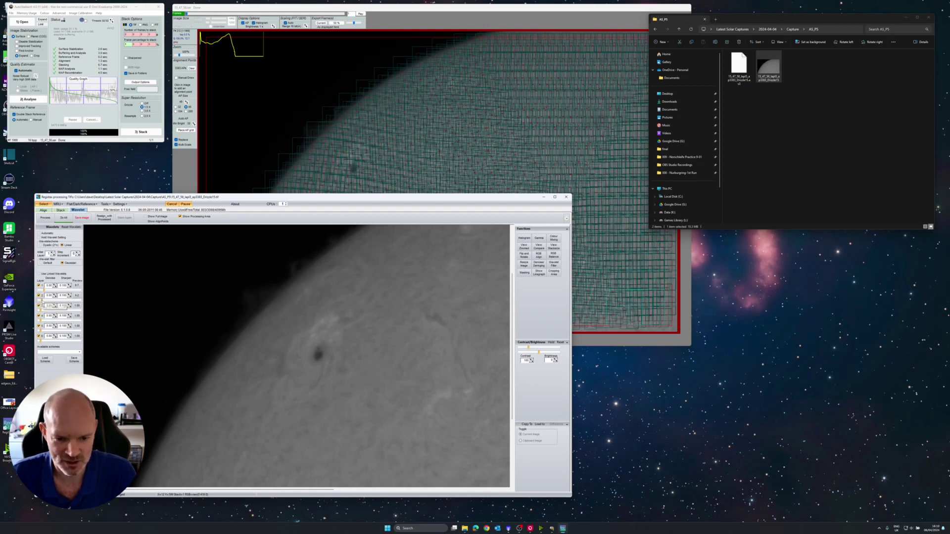
drag(43, 300, 39, 301)
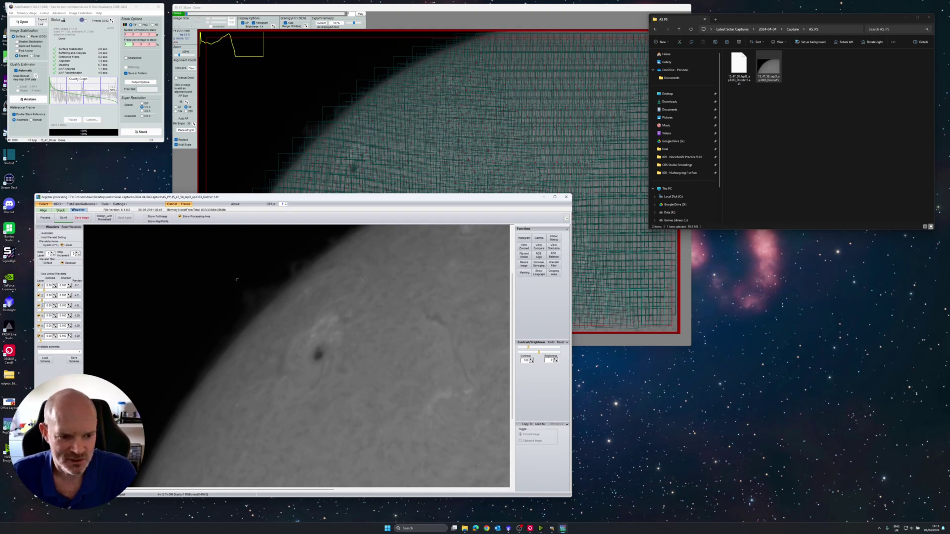
drag(44, 291, 47, 291)
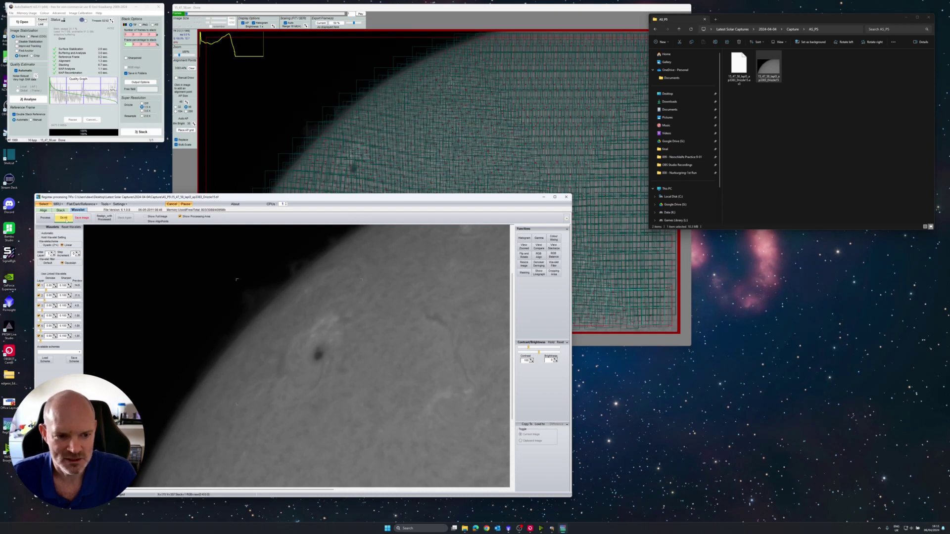
- Apply the sharpening to the whole image and save it as a new file with an edited name
click(67, 222)
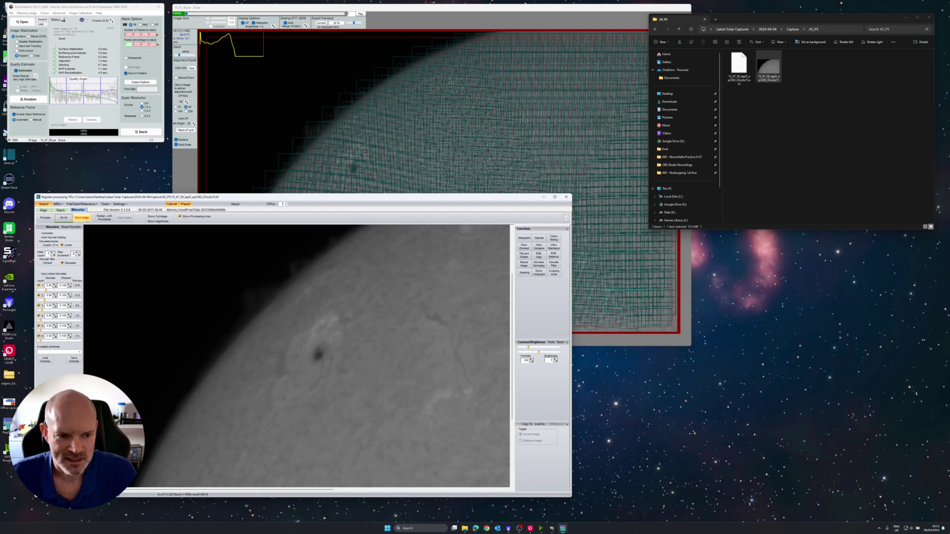
click(87, 220)
click(148, 178)
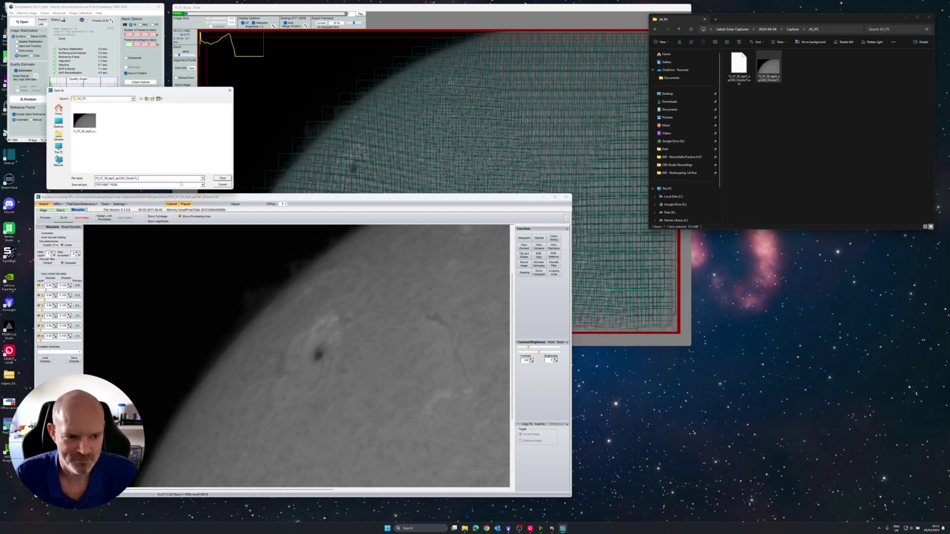
text(B)
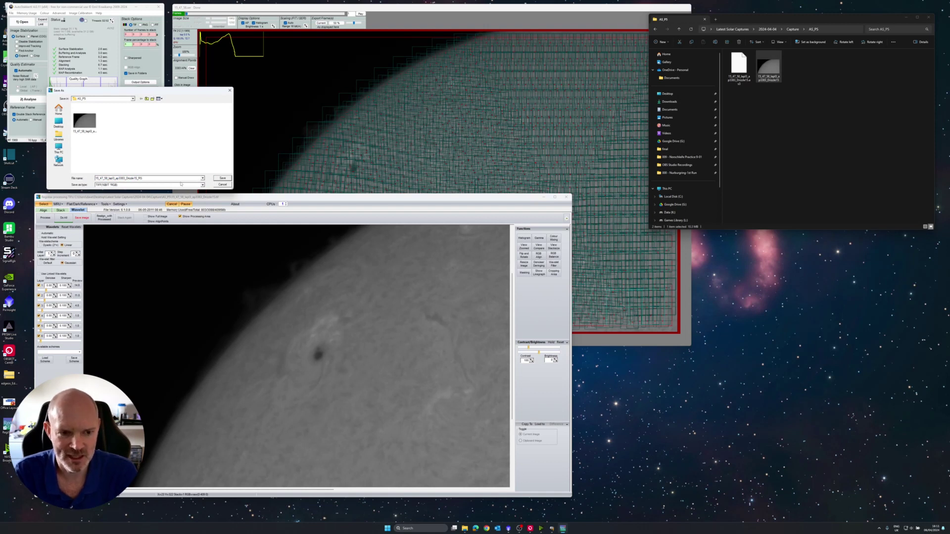
click(226, 178)
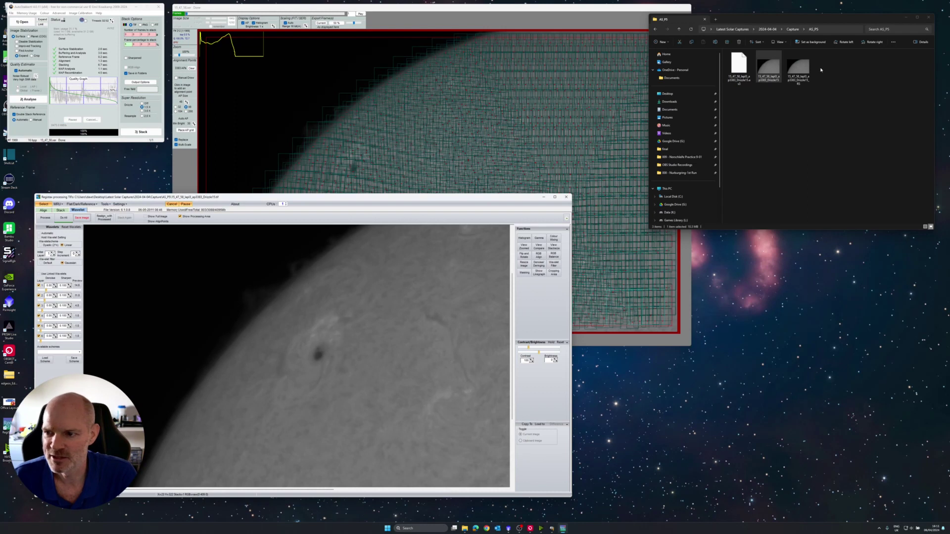
double_click(799, 70)
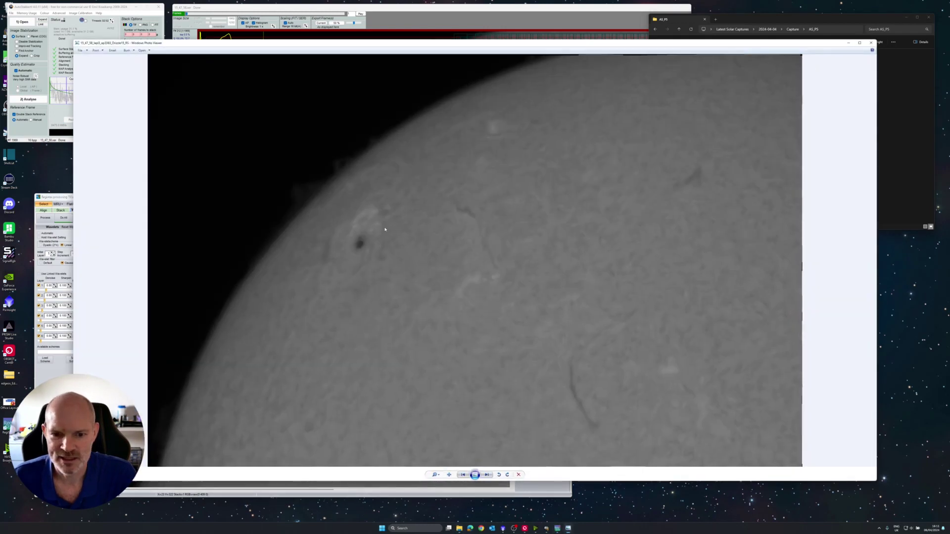
scroll(384, 227, up, 2)
scroll(384, 227, down, 2)
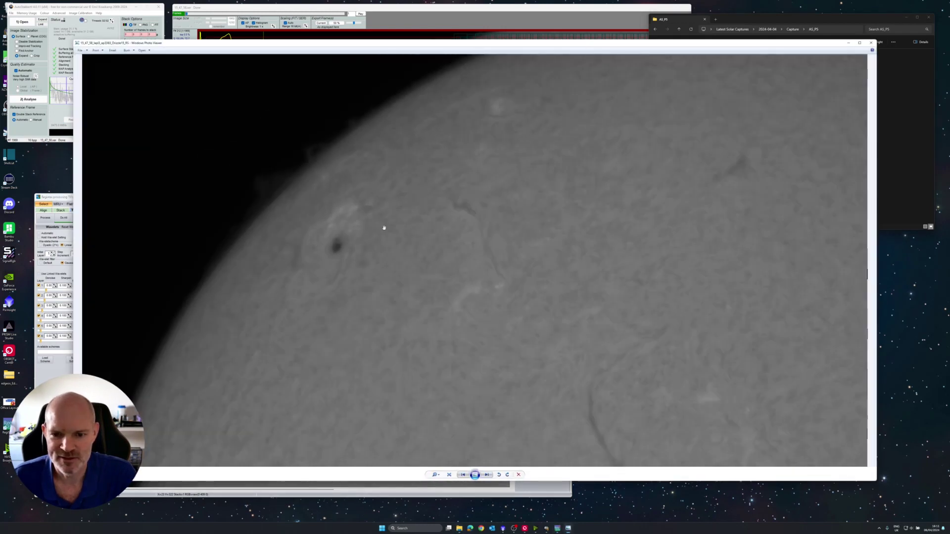
scroll(385, 229, down, 1)
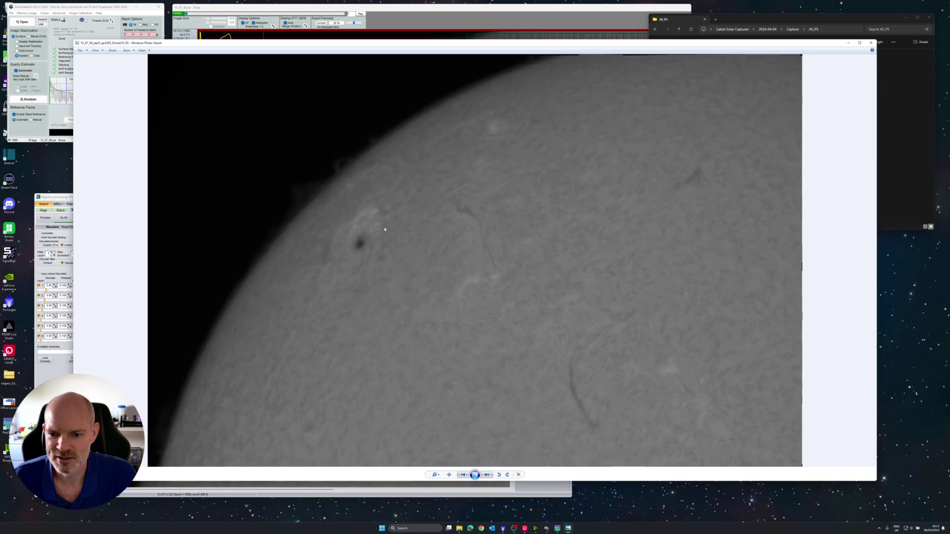
click(871, 42)
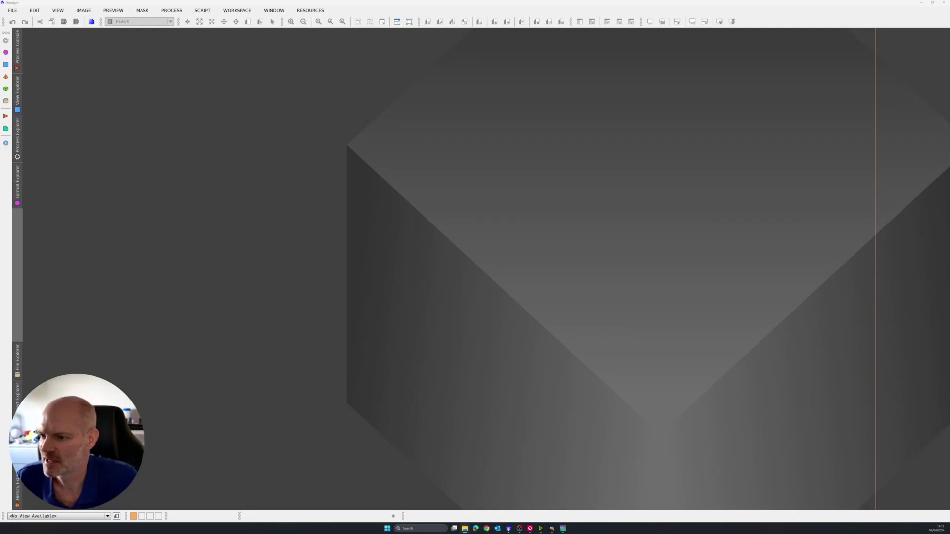
- Load the sharpened solar TIFF into PixInsight, centre its window and list all processes
drag(190, 117, 197, 117)
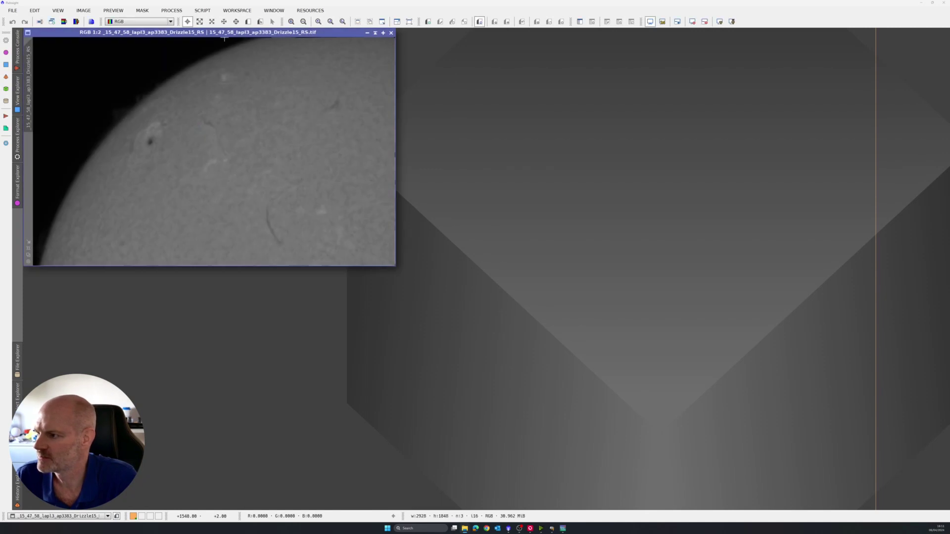
drag(223, 33, 426, 121)
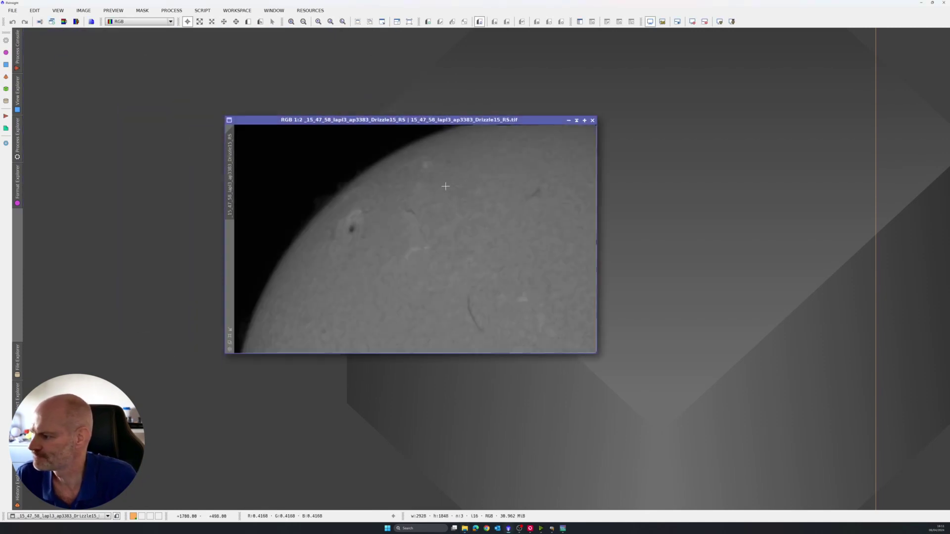
scroll(456, 139, down, 2)
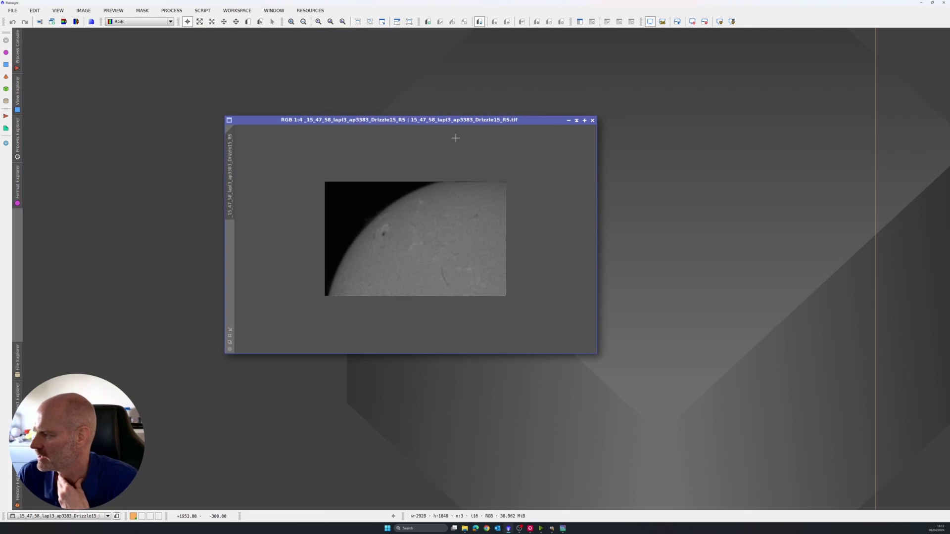
scroll(469, 168, up, 1)
scroll(469, 168, up, 1)
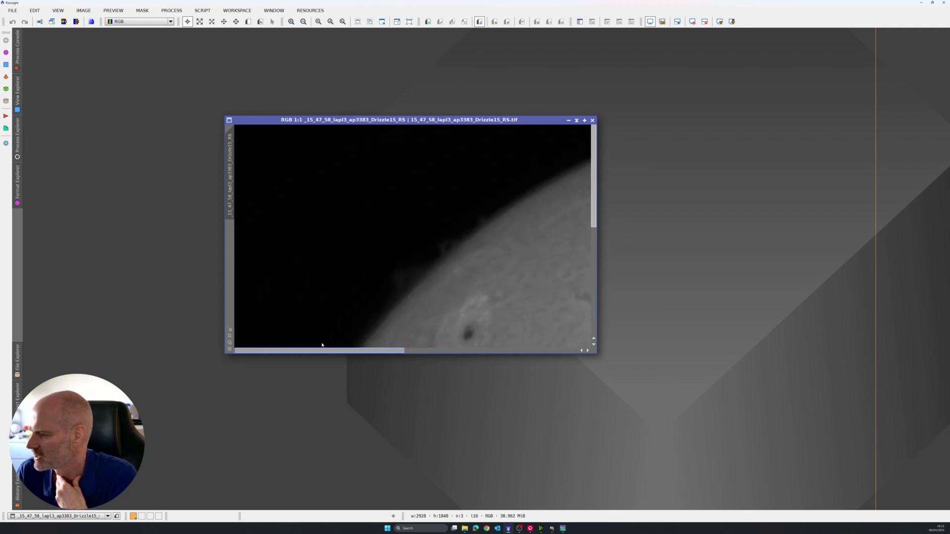
drag(595, 179, 595, 287)
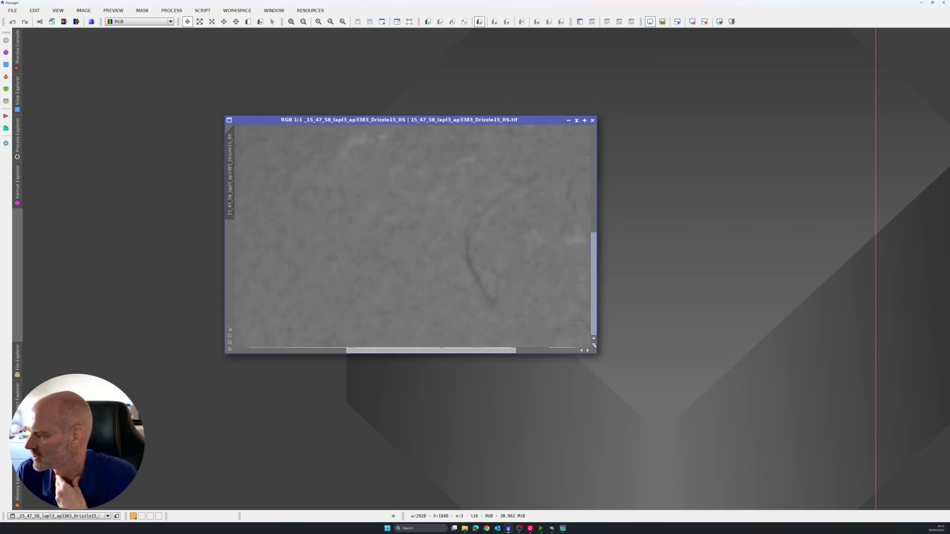
drag(512, 352, 401, 353)
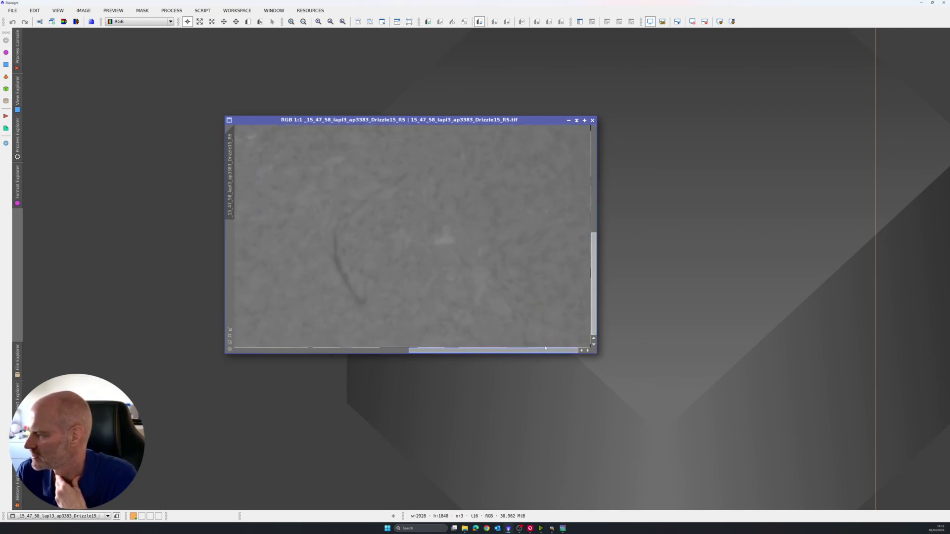
scroll(407, 278, down, 2)
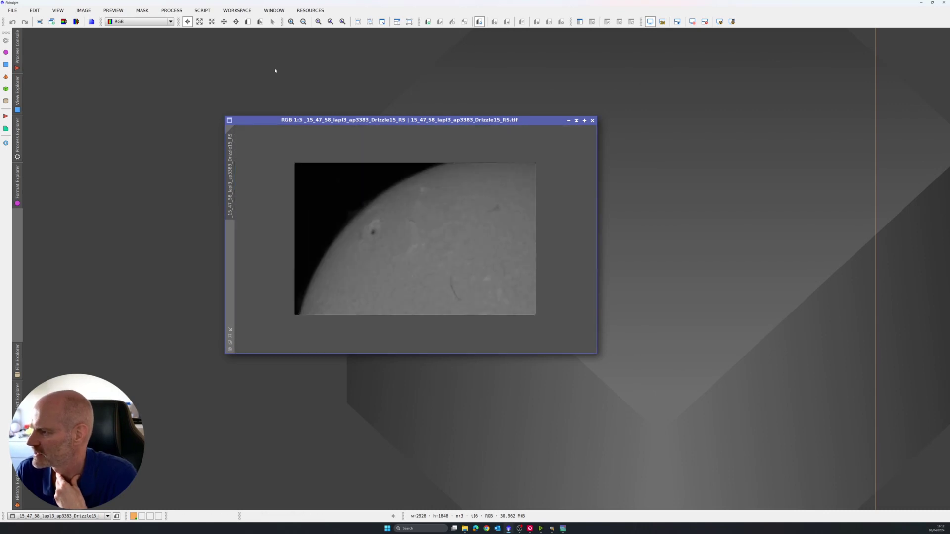
click(171, 11)
mouse_move(194, 21)
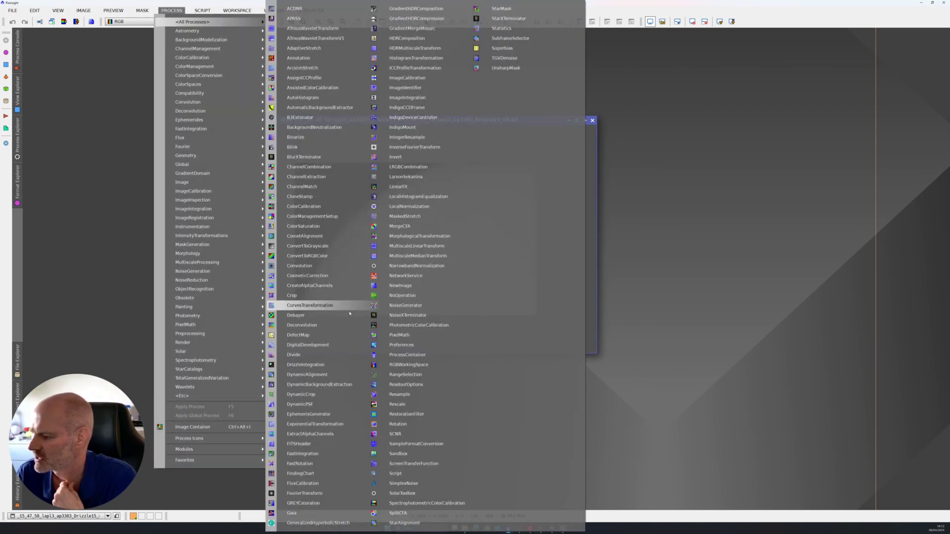
- Crop away the dark border with DynamicCrop and return to the All Processes list
click(320, 394)
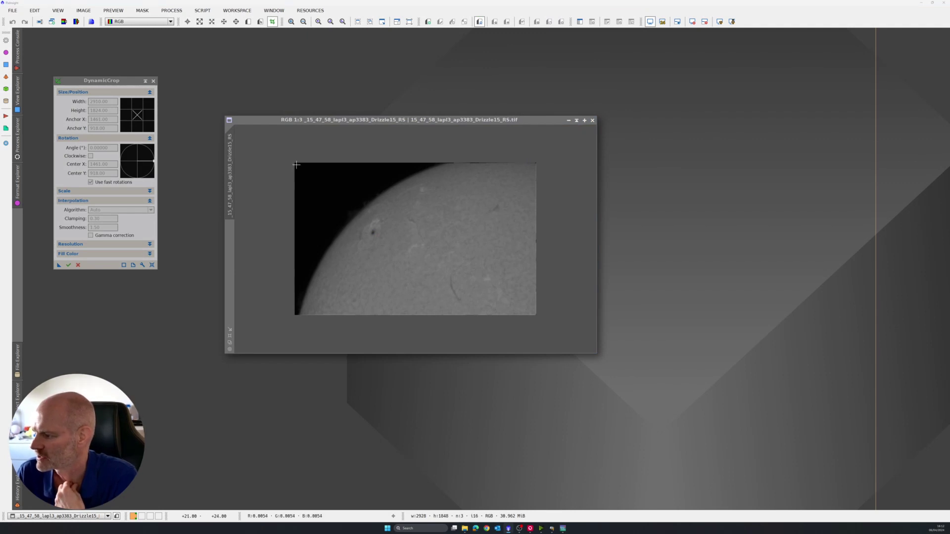
drag(296, 164, 535, 313)
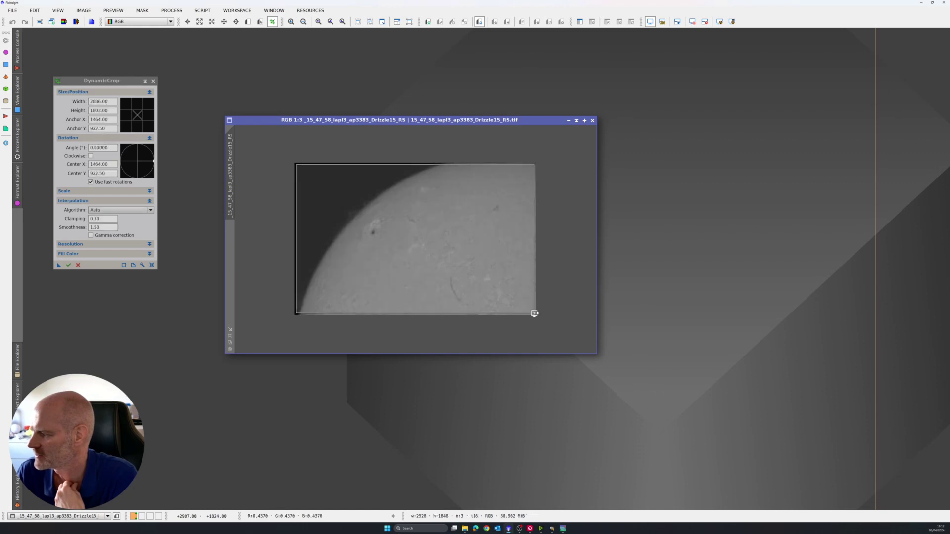
click(69, 264)
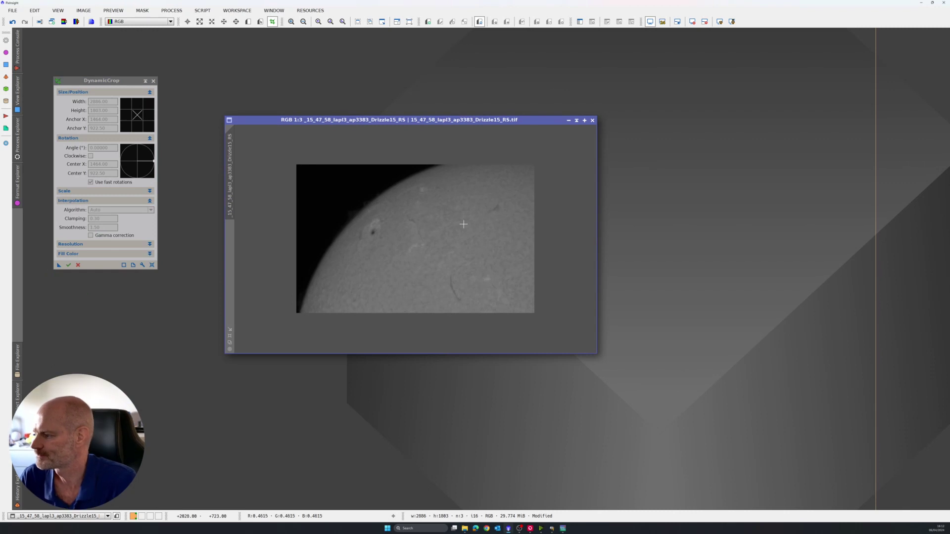
drag(385, 118, 428, 57)
click(154, 81)
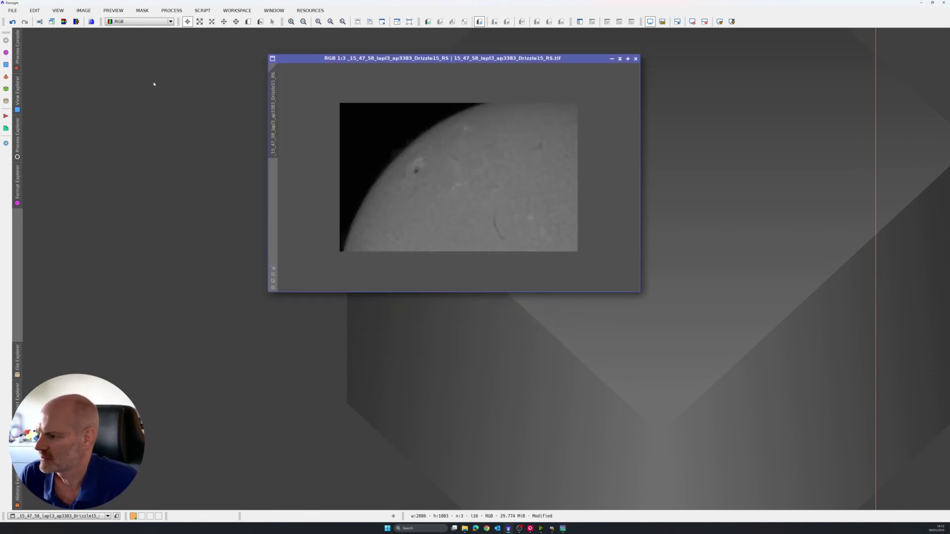
click(171, 10)
mouse_move(200, 22)
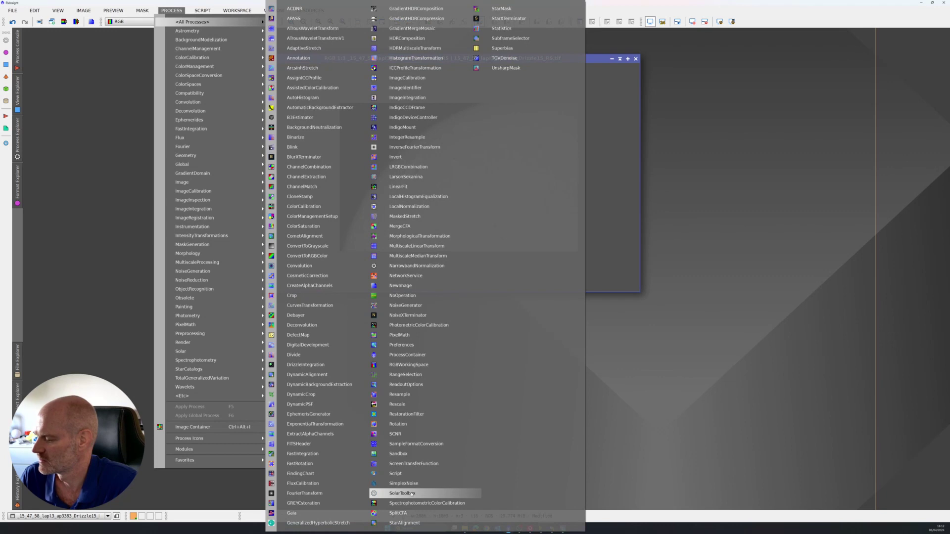
- Launch SolarToolbox, enlarge the image window and set Image type to Surface and prominence
click(402, 493)
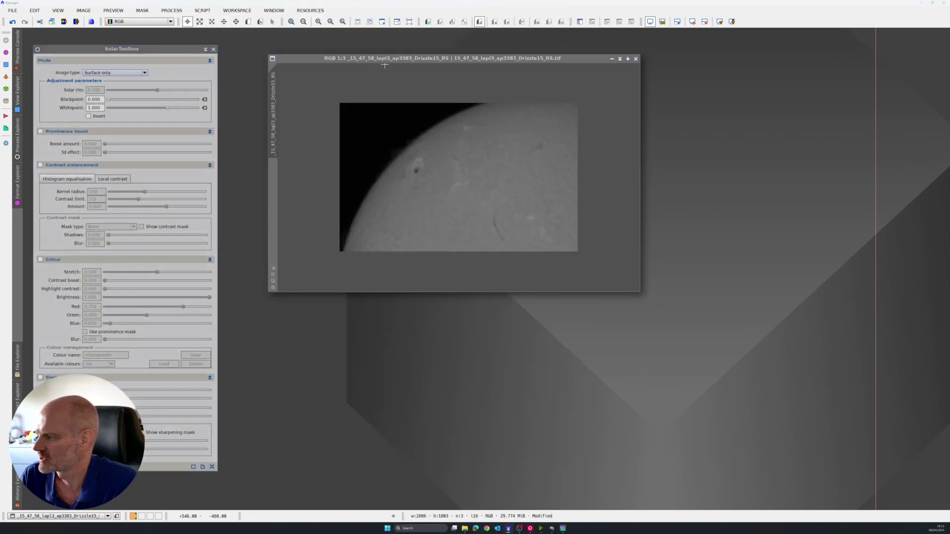
drag(390, 60, 369, 68)
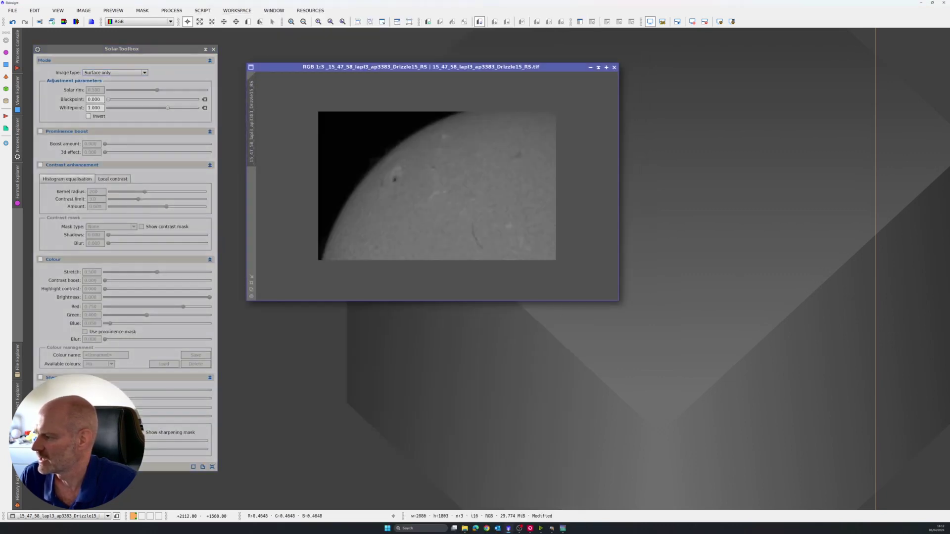
drag(616, 300, 754, 436)
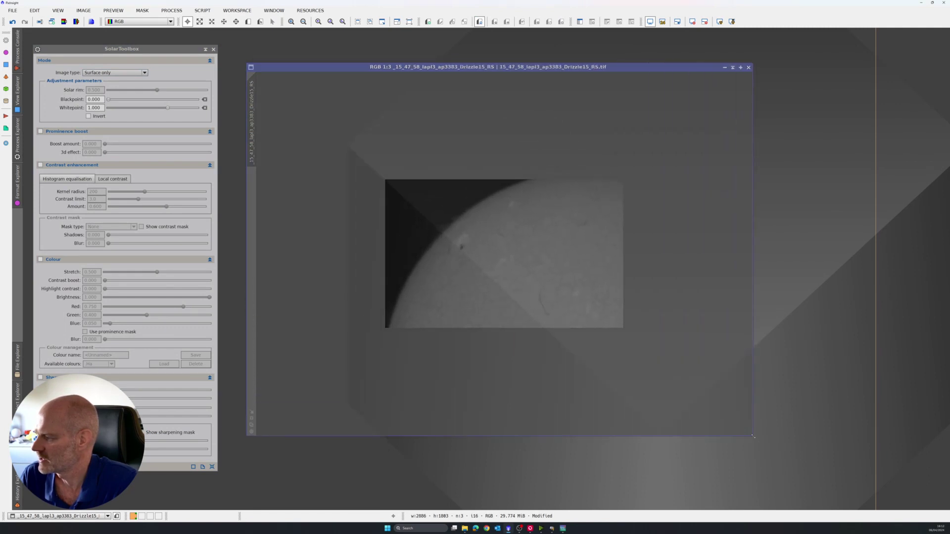
scroll(532, 290, up, 1)
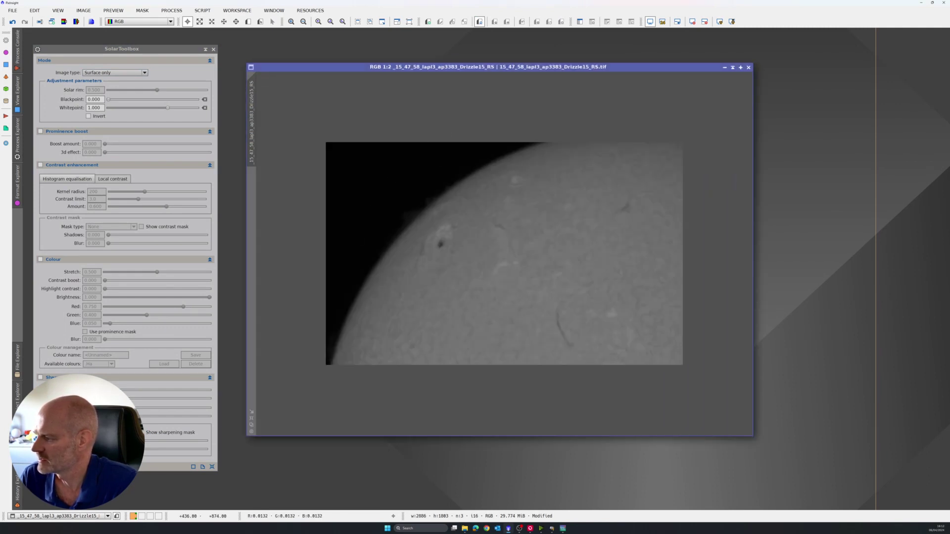
click(179, 73)
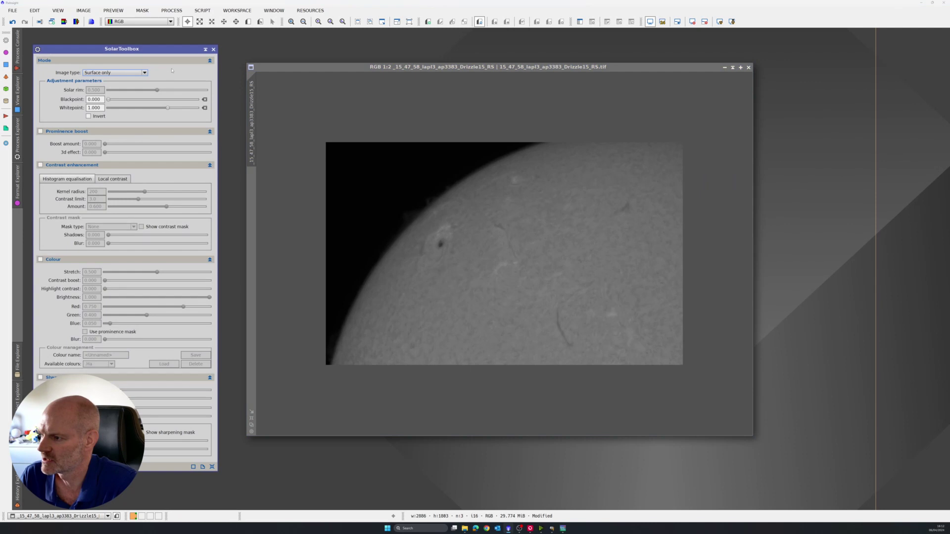
click(119, 72)
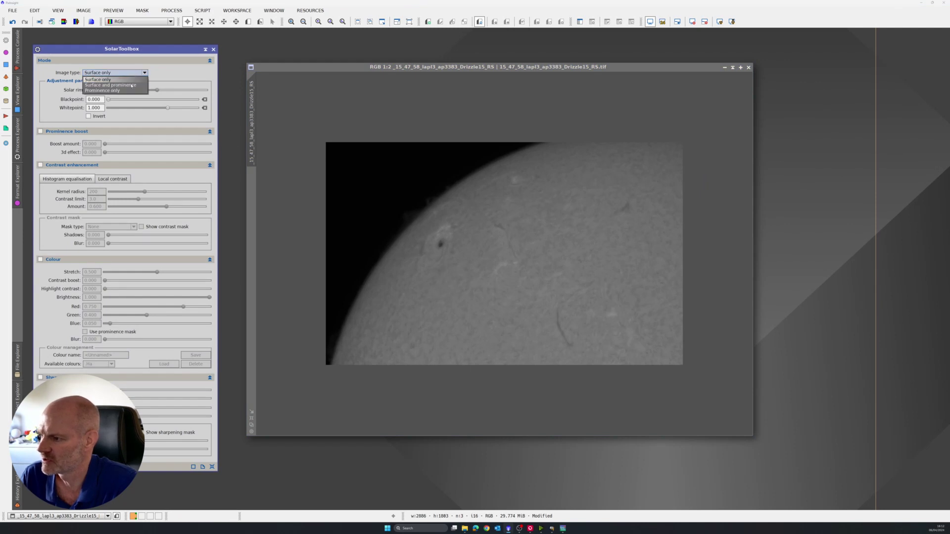
click(132, 85)
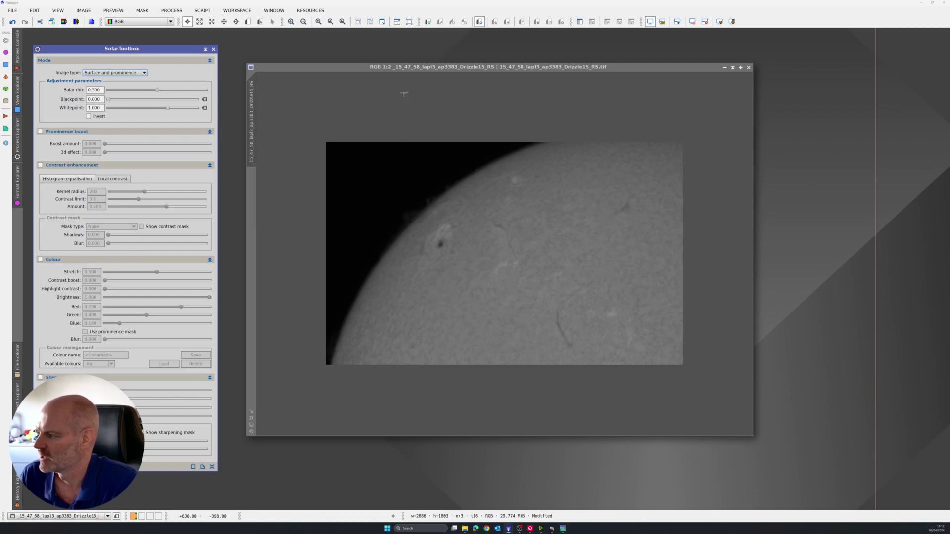
- Activate the image window and switch to the New Preview tool
click(397, 70)
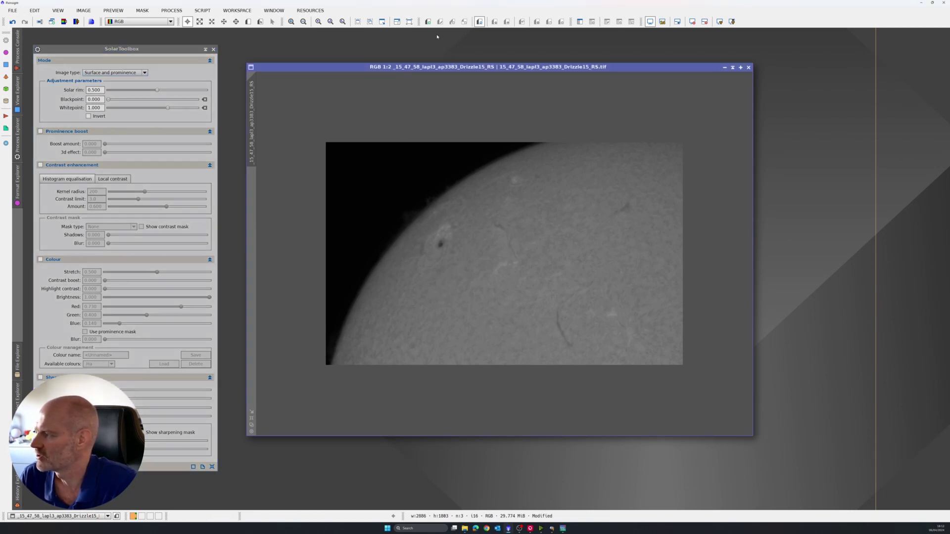
click(428, 21)
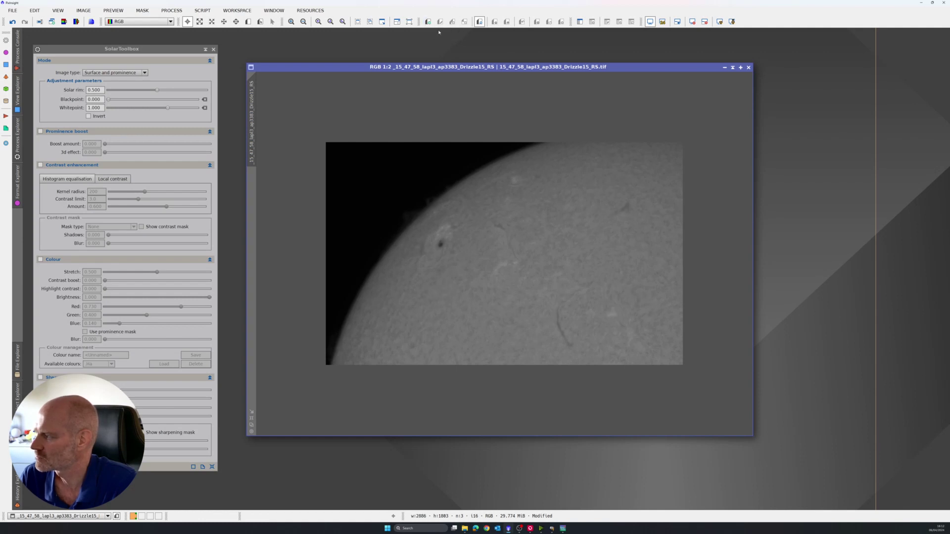
click(247, 21)
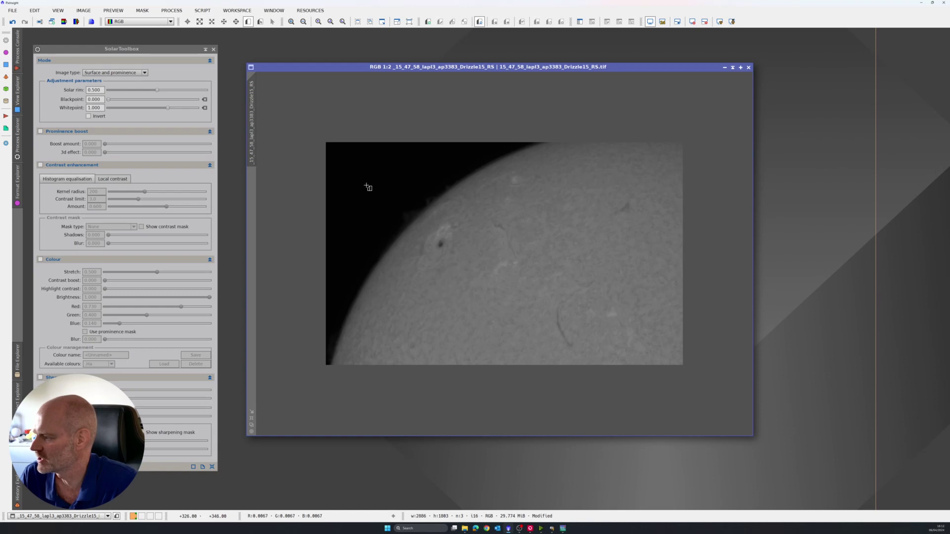
- Define Preview01 over the sunspot and limb and show SolarToolbox's Real-Time Preview of it
drag(365, 186, 519, 302)
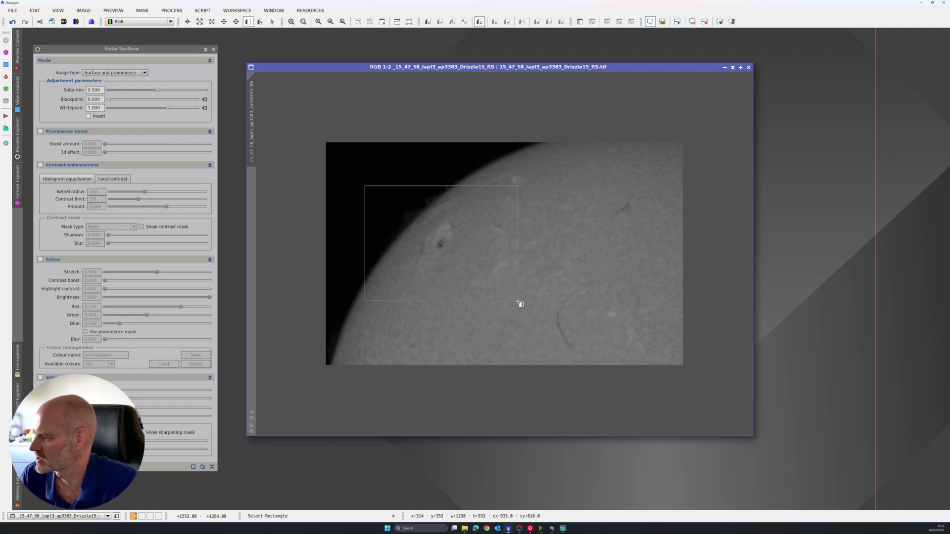
drag(520, 303, 520, 304)
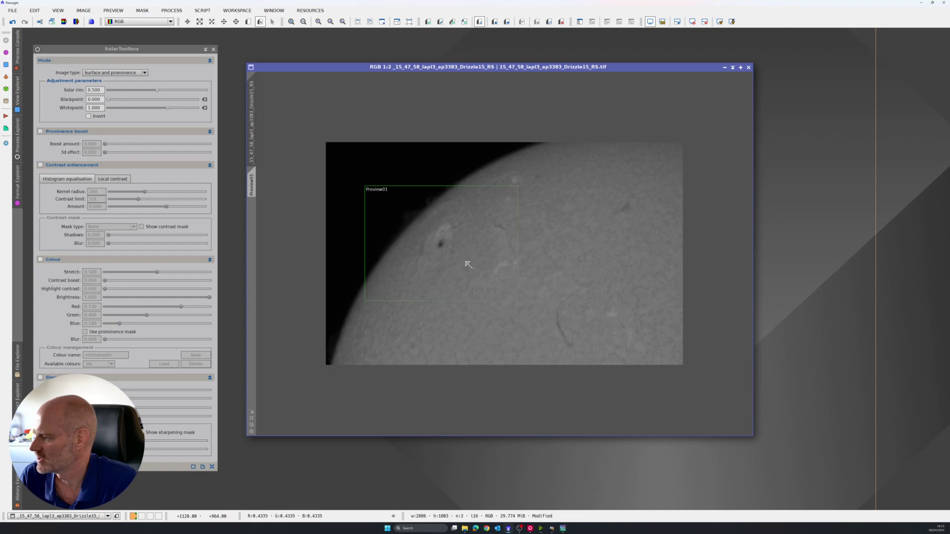
click(252, 185)
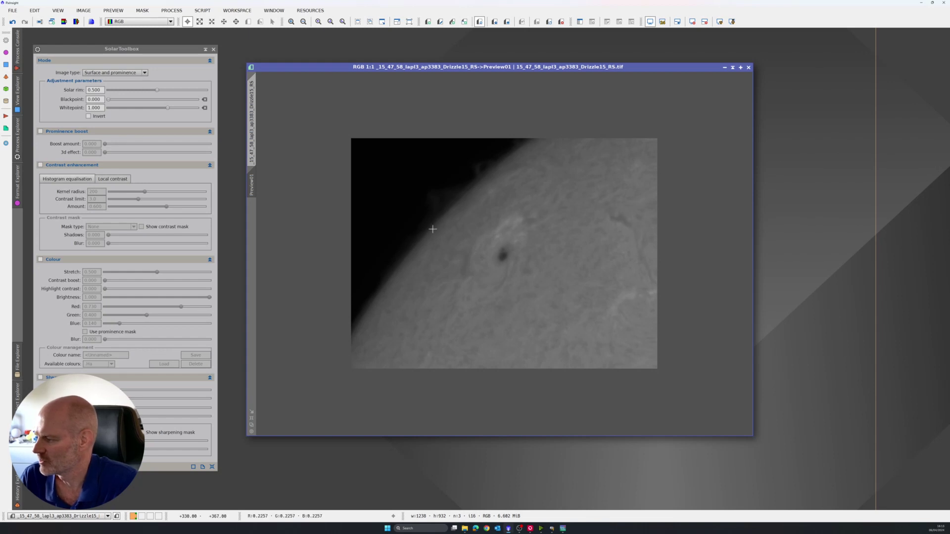
key(ctrl+alt+r)
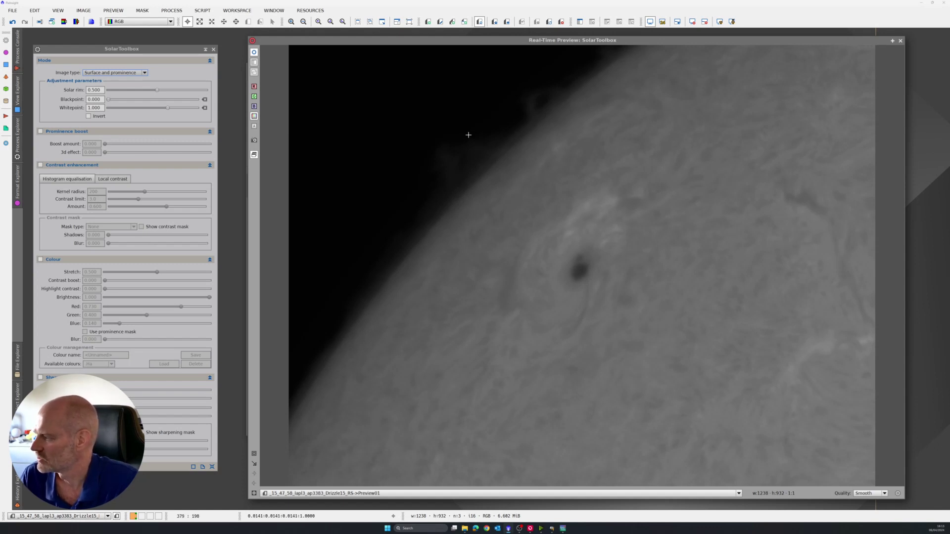
- Sample pixel values in the dark sky, near the limb and on the solar surface, then refresh the live preview
click(399, 118)
drag(398, 120, 399, 130)
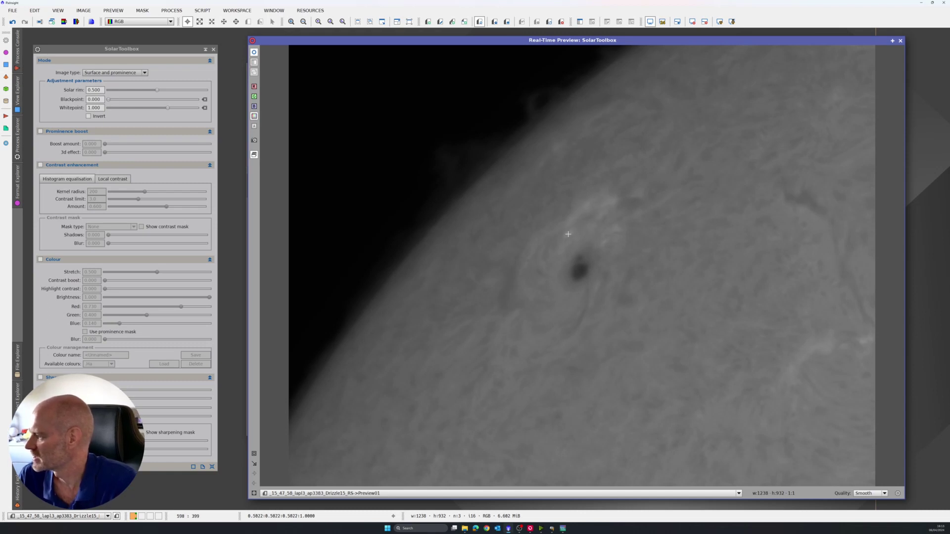
drag(568, 234, 568, 234)
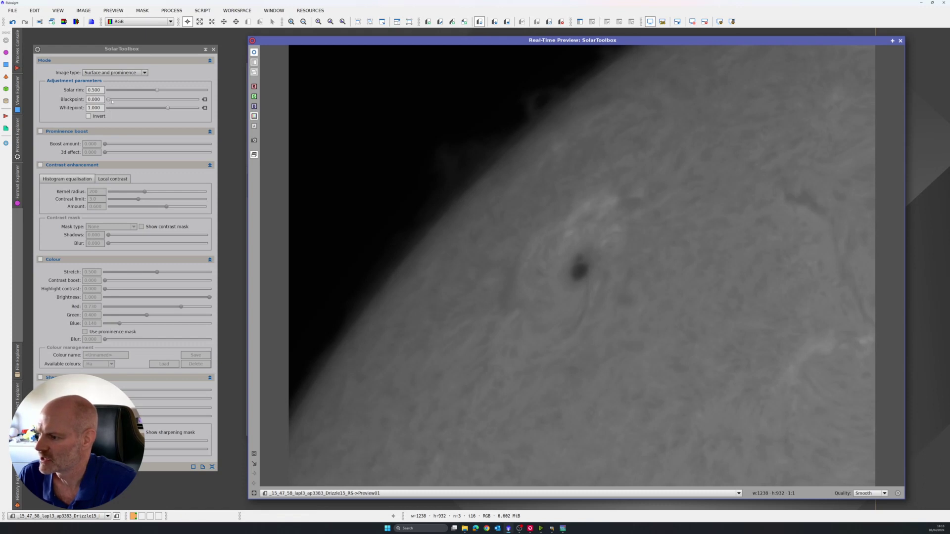
click(346, 122)
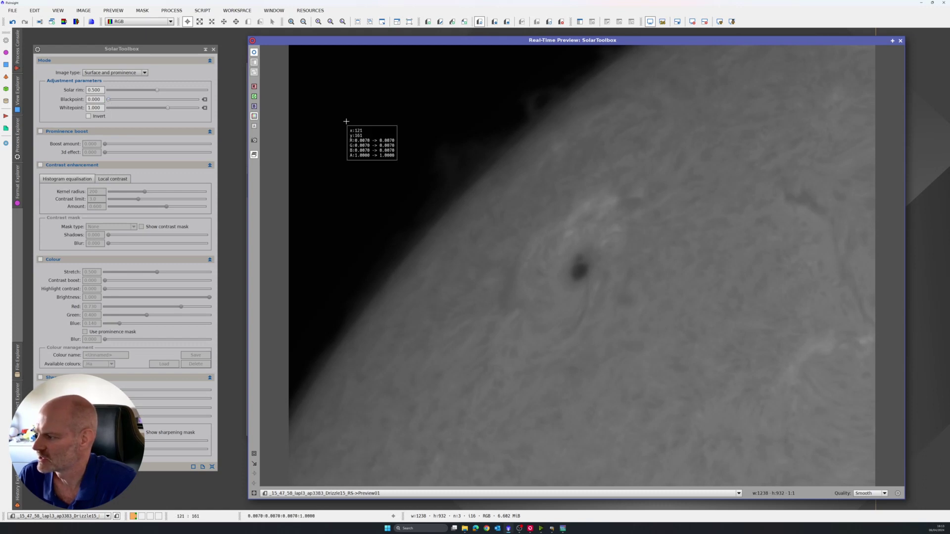
click(109, 99)
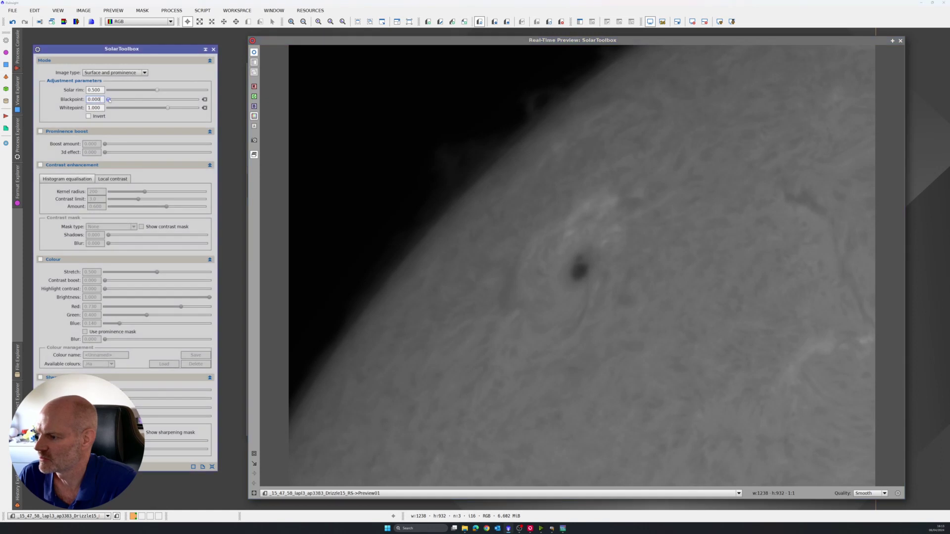
click(325, 130)
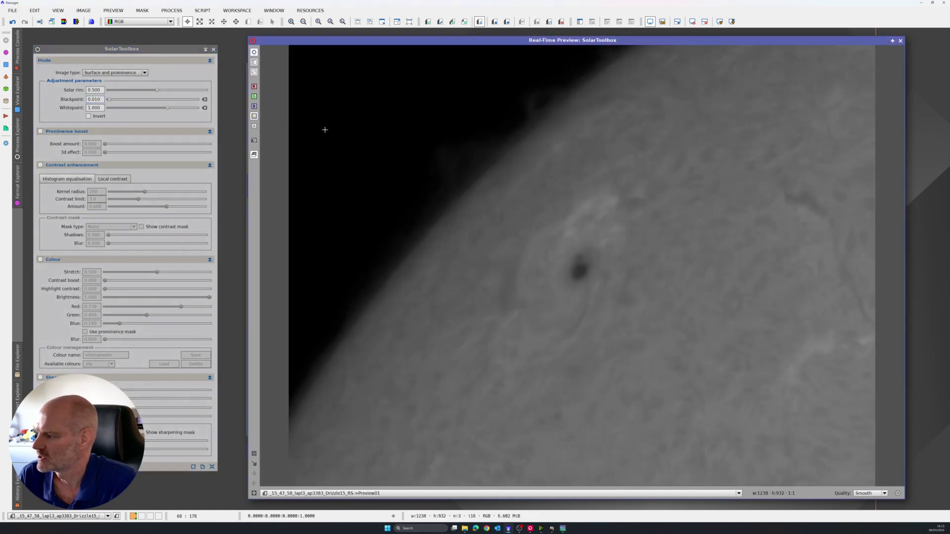
drag(354, 127, 362, 130)
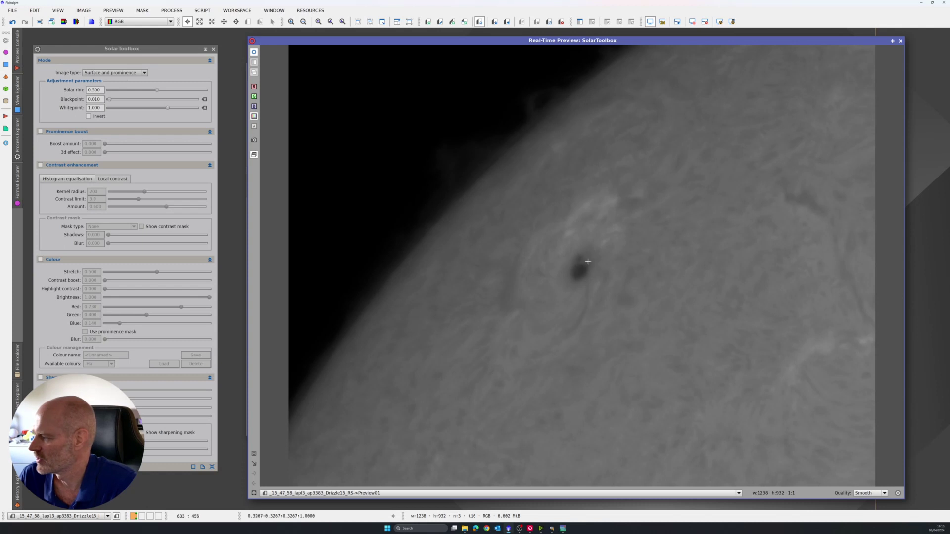
drag(569, 233, 570, 233)
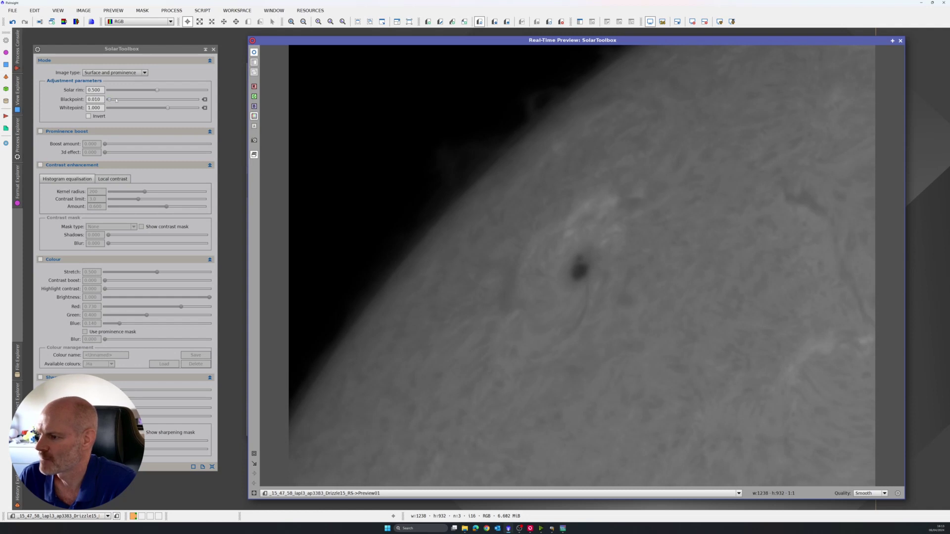
- Lower the SolarToolbox whitepoint from 1.000 to 0.500 to brighten the preview
drag(168, 109, 158, 108)
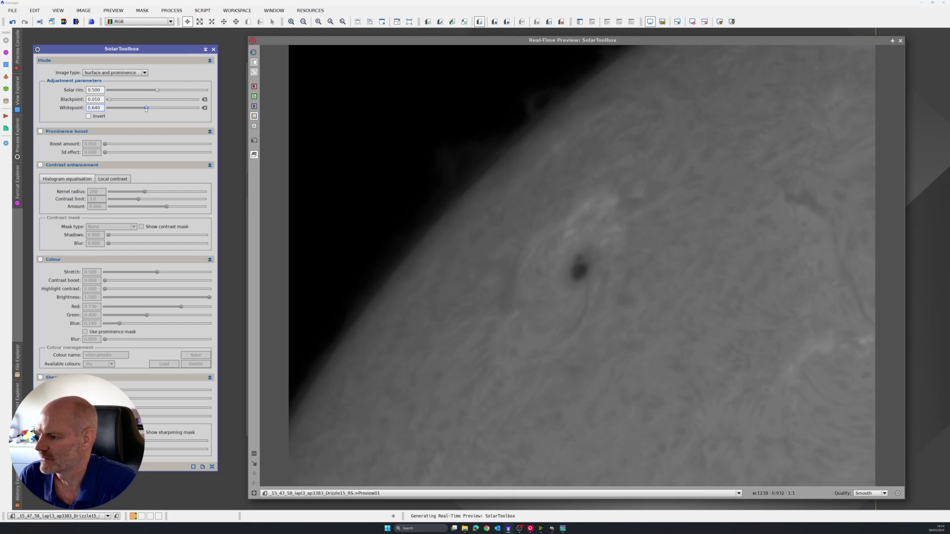
drag(141, 109, 139, 108)
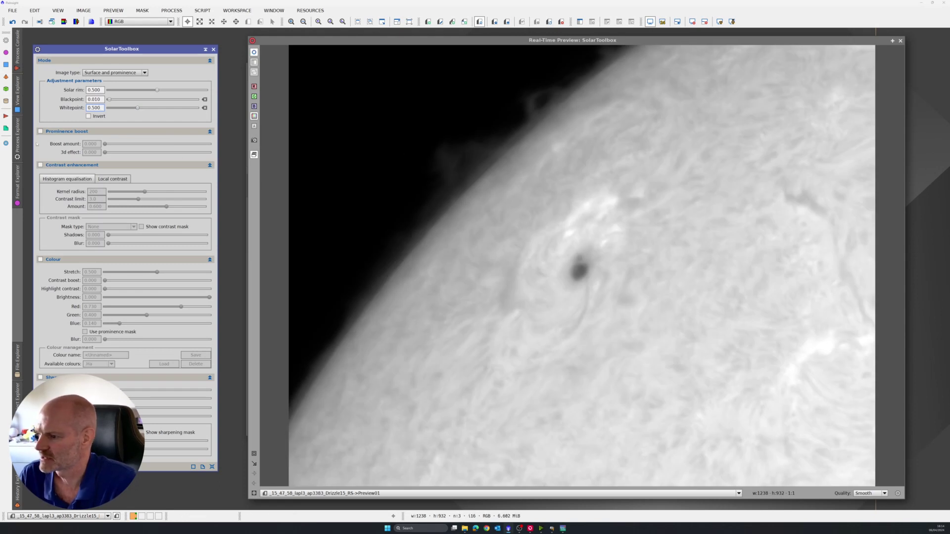
- Enable Prominence boost, Contrast enhancement and Colour so the preview turns orange
click(41, 132)
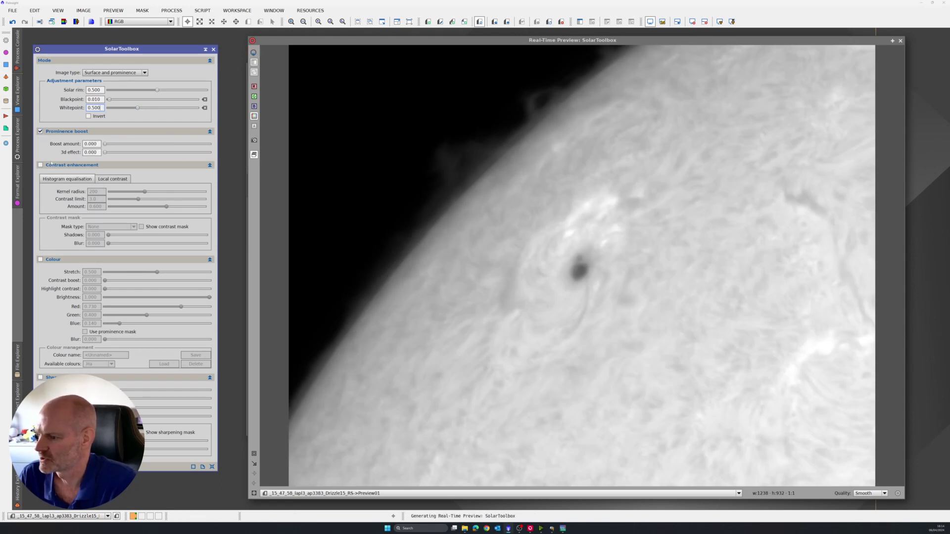
click(41, 165)
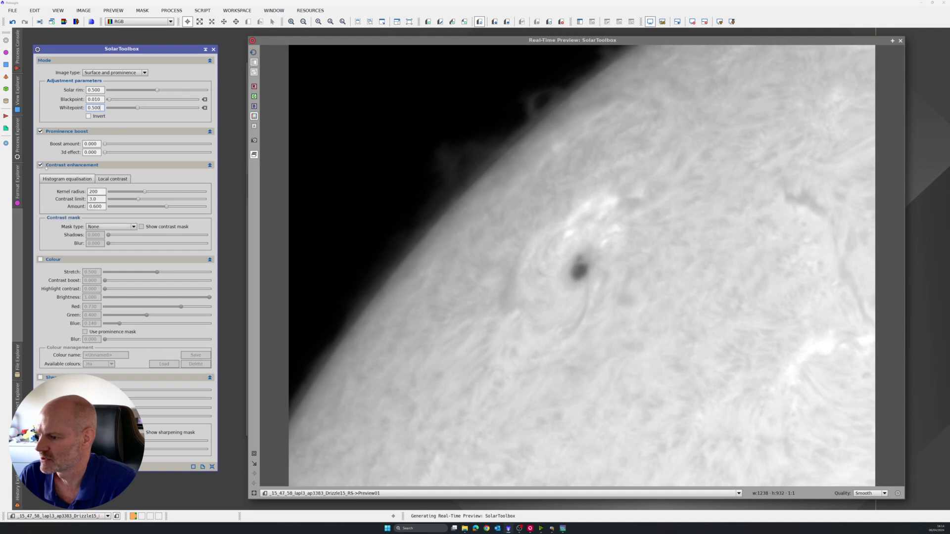
click(41, 260)
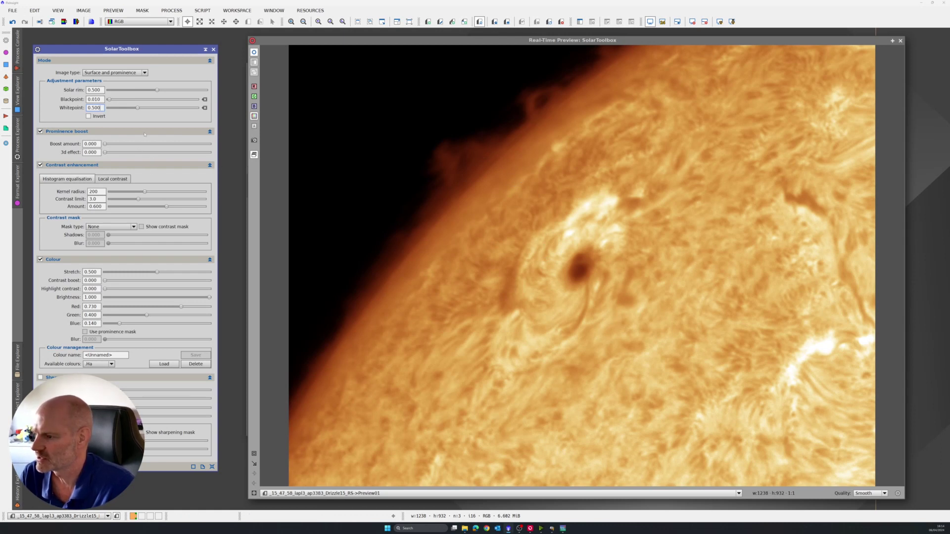
- Lower the solar rim to 0.180 and raise the prominence boost amount to 0.480
drag(157, 90, 127, 90)
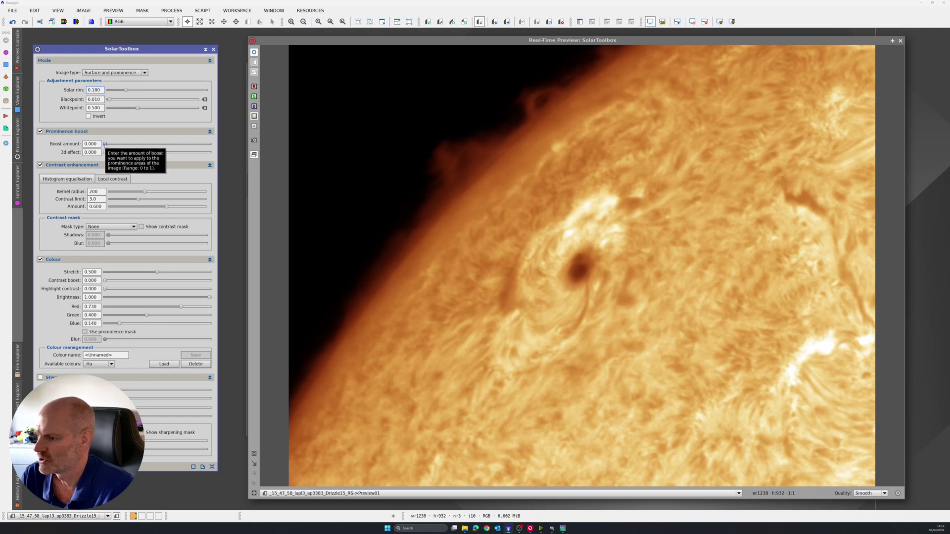
drag(105, 145, 120, 144)
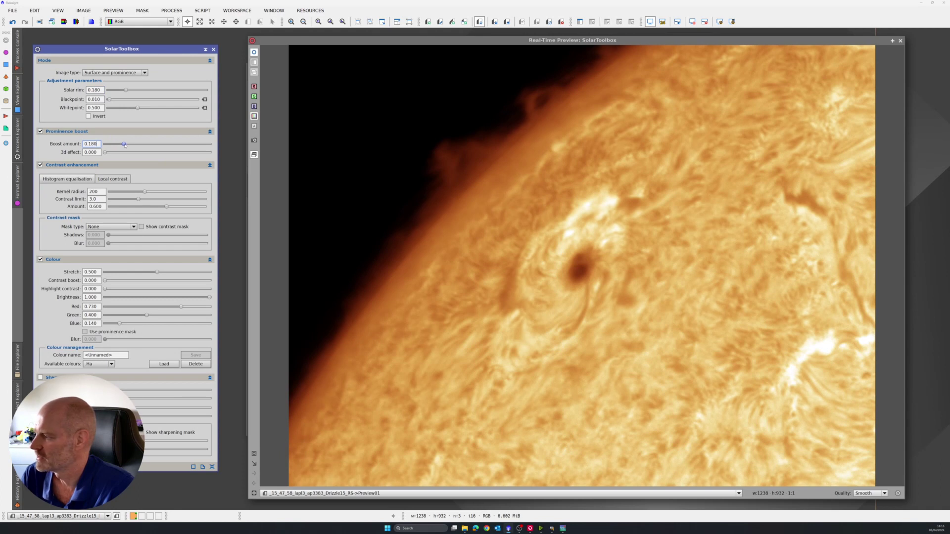
drag(123, 145, 154, 145)
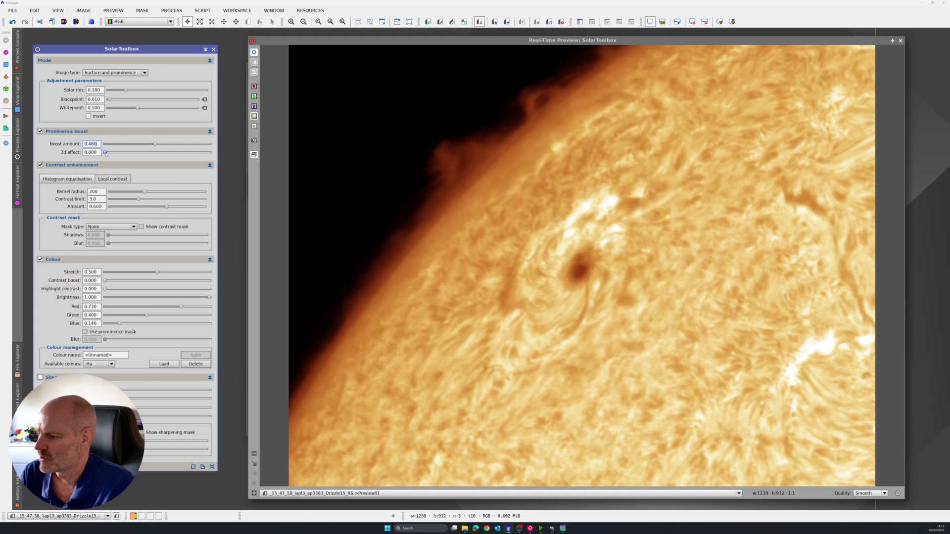
mouse_move(105, 152)
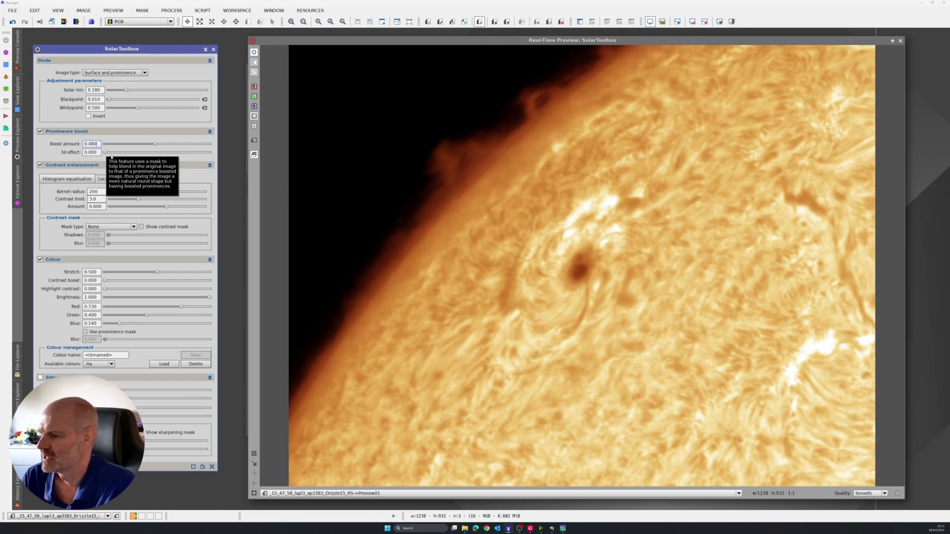
- Set the prominence 3d effect to 1.000, toggling it to zero and back to compare
drag(104, 152, 123, 153)
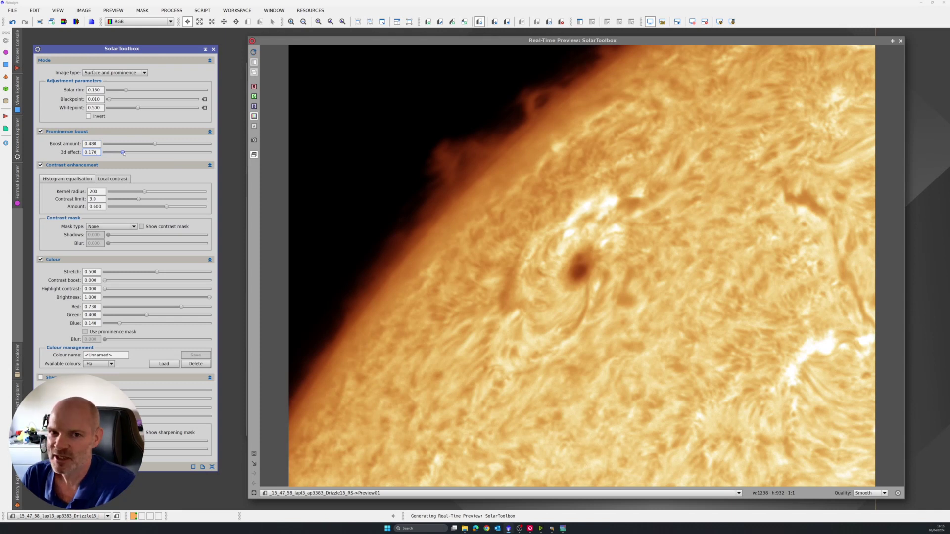
drag(124, 151, 210, 152)
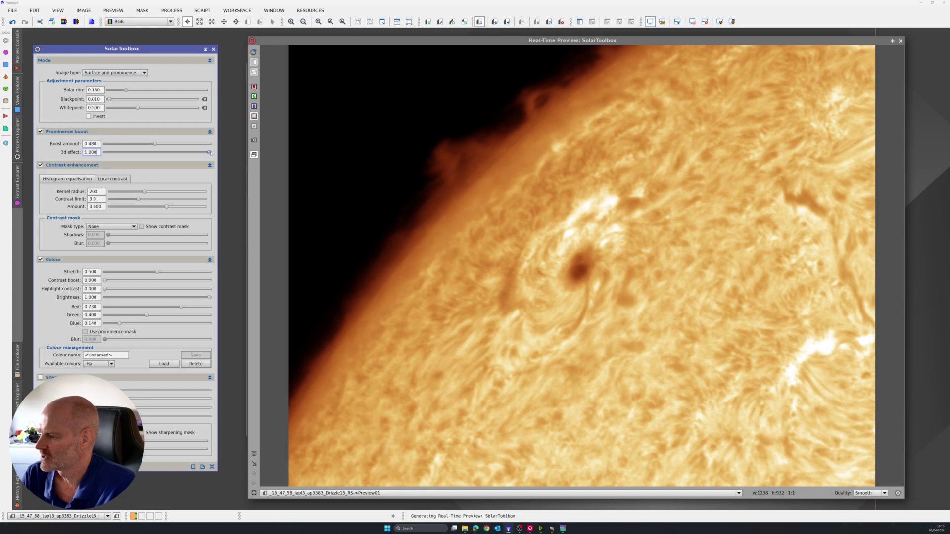
mouse_move(209, 152)
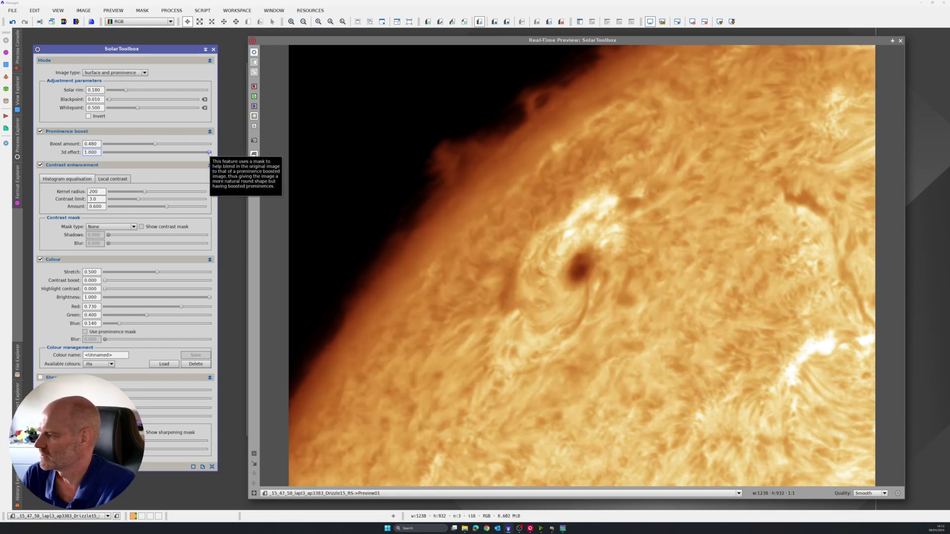
drag(210, 153, 104, 153)
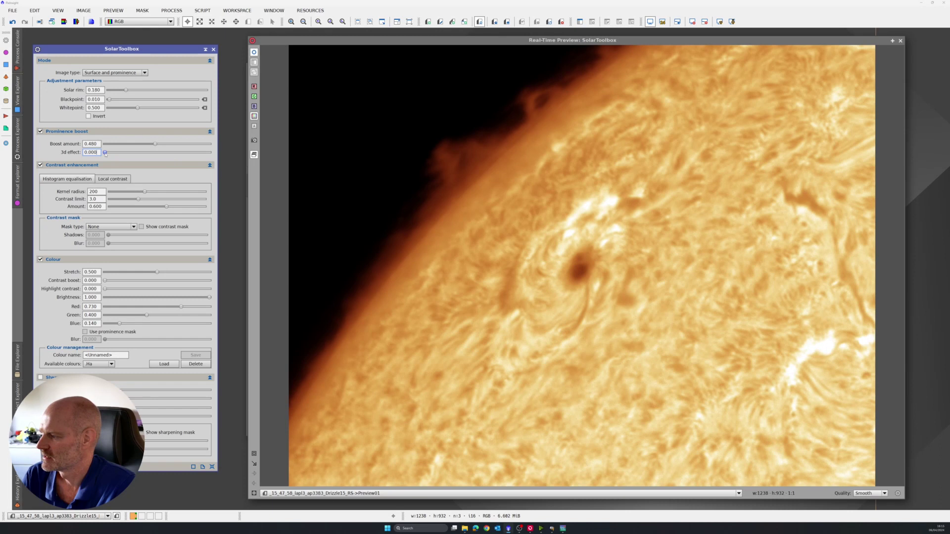
drag(105, 152, 210, 152)
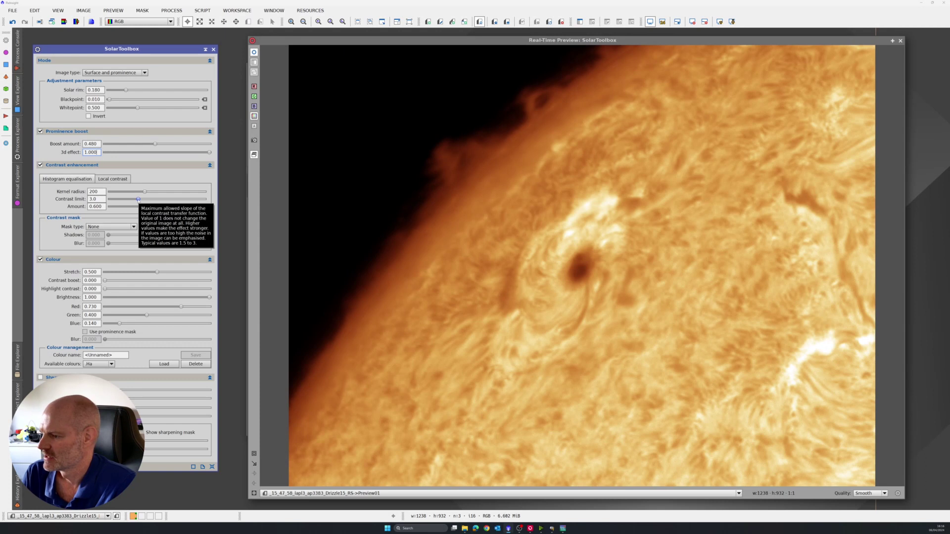
- Settle the local contrast limit at 4.0 after trying lower and higher values
drag(138, 200, 126, 201)
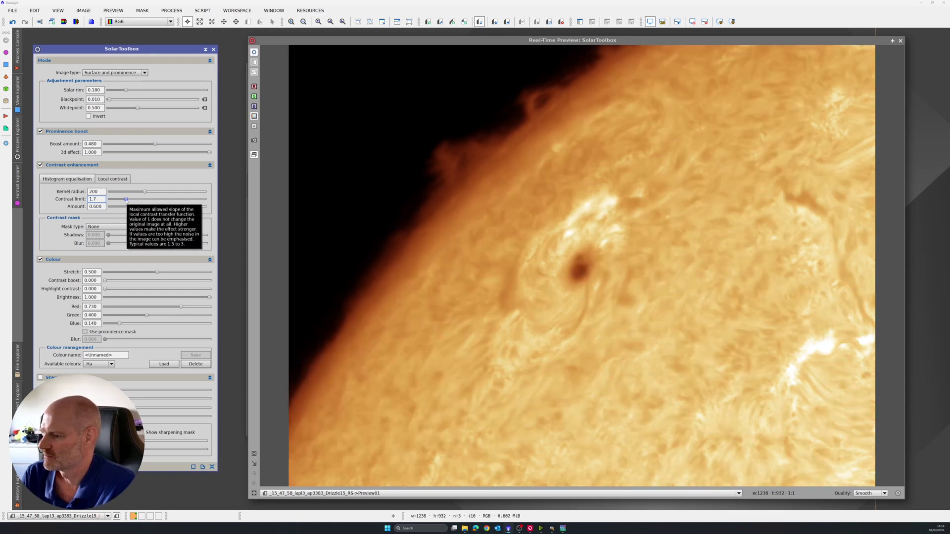
drag(126, 199, 151, 199)
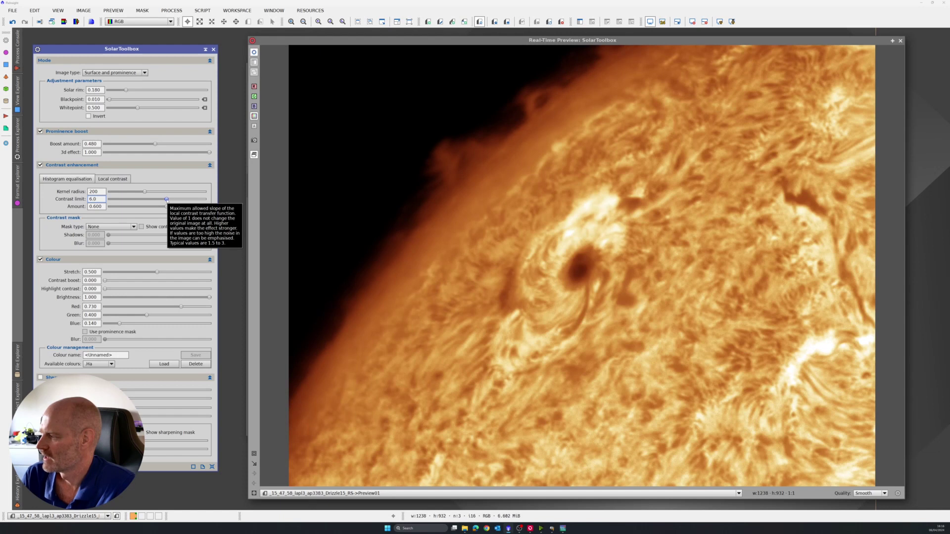
drag(166, 200, 155, 199)
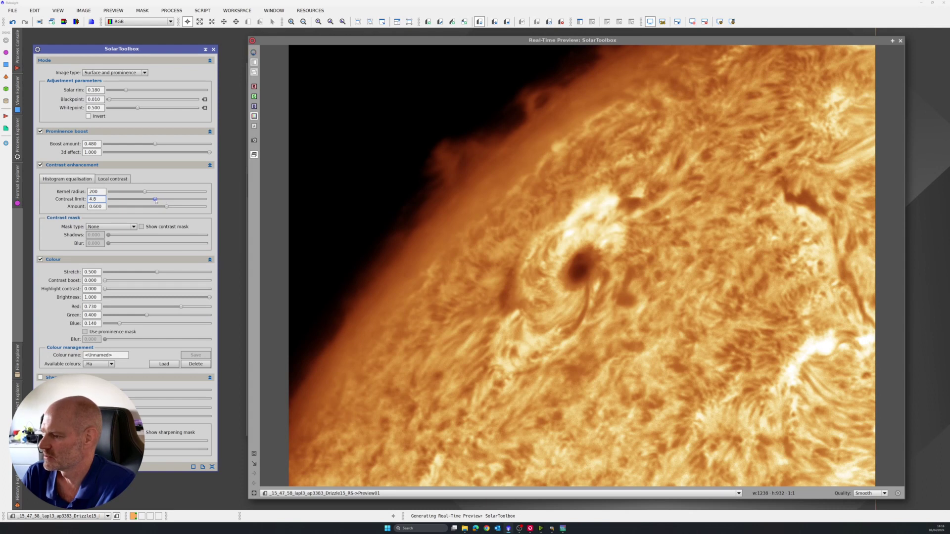
drag(153, 200, 147, 199)
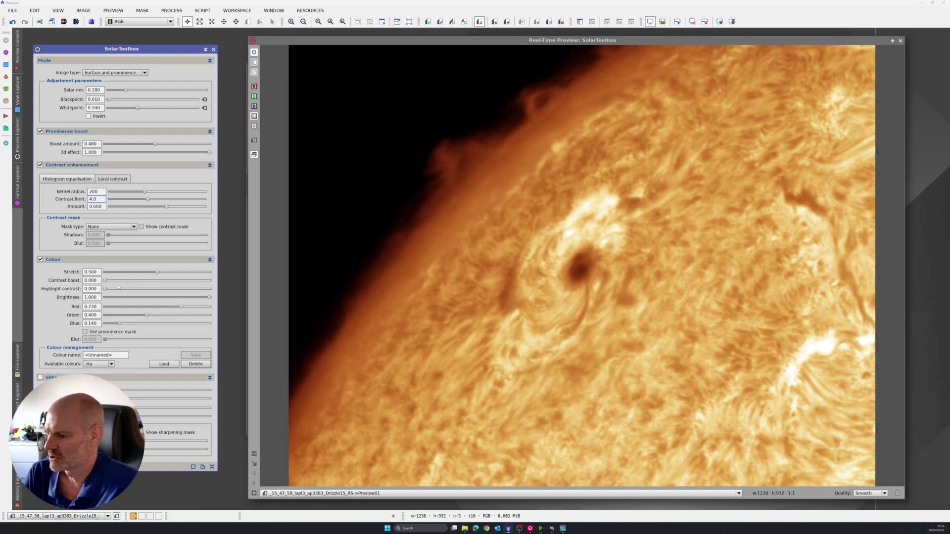
- Set the colour contrast boost to 0.180 and the highlight contrast to 0.040
mouse_move(106, 281)
mouse_down()
mouse_move(124, 281)
mouse_move(112, 290)
mouse_up()
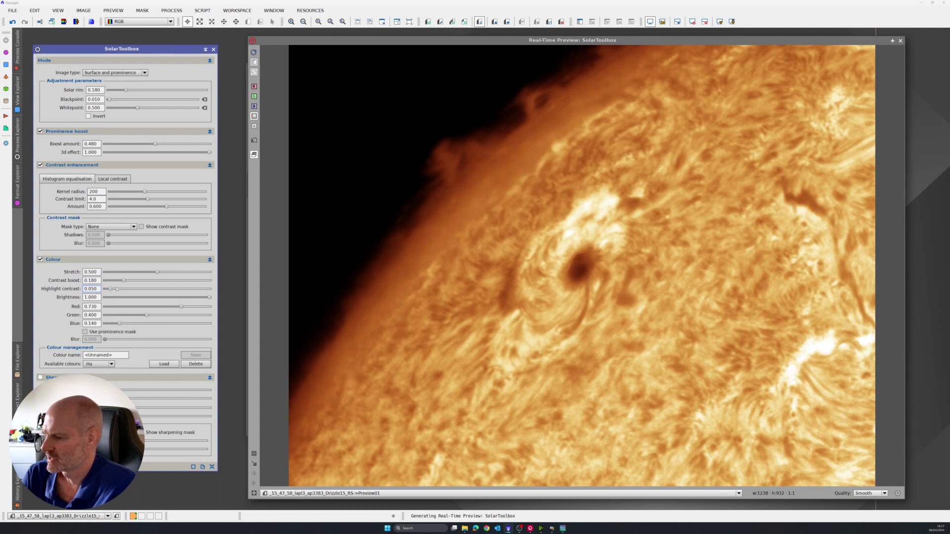
drag(110, 290, 108, 289)
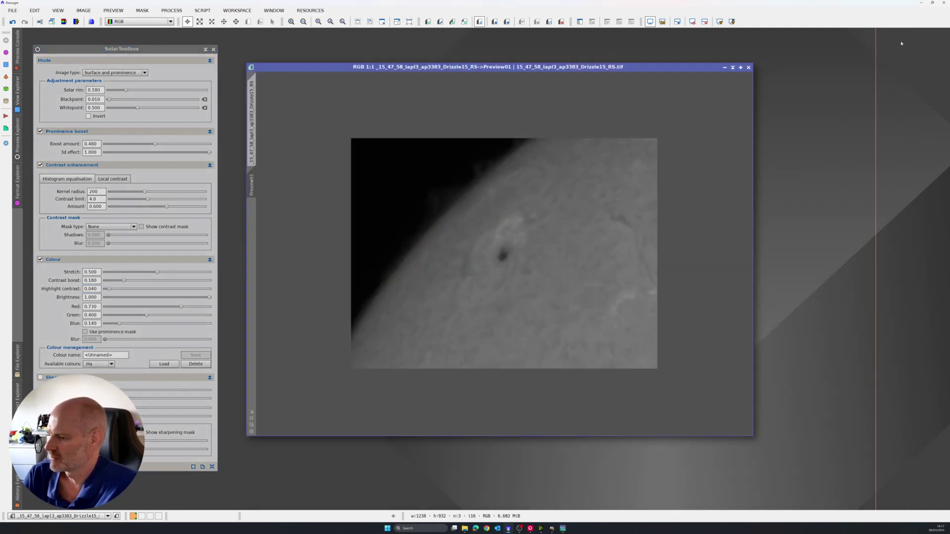
- Close the Real-Time Preview and apply SolarToolbox to the full cropped solar image
click(900, 40)
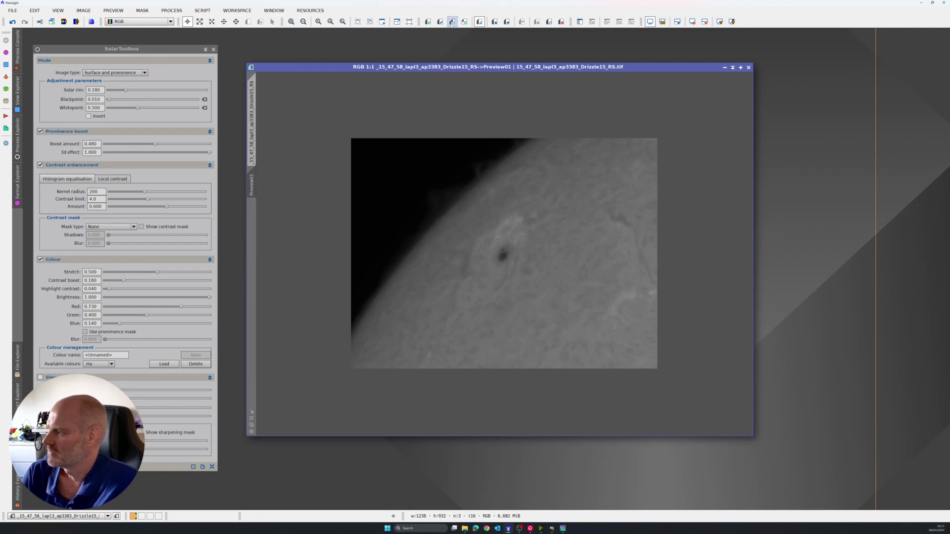
click(561, 22)
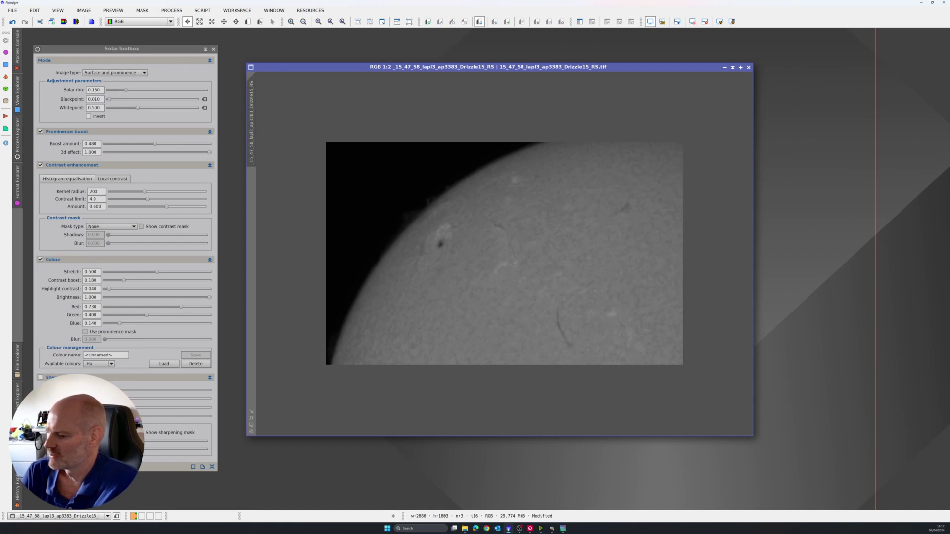
key(F5)
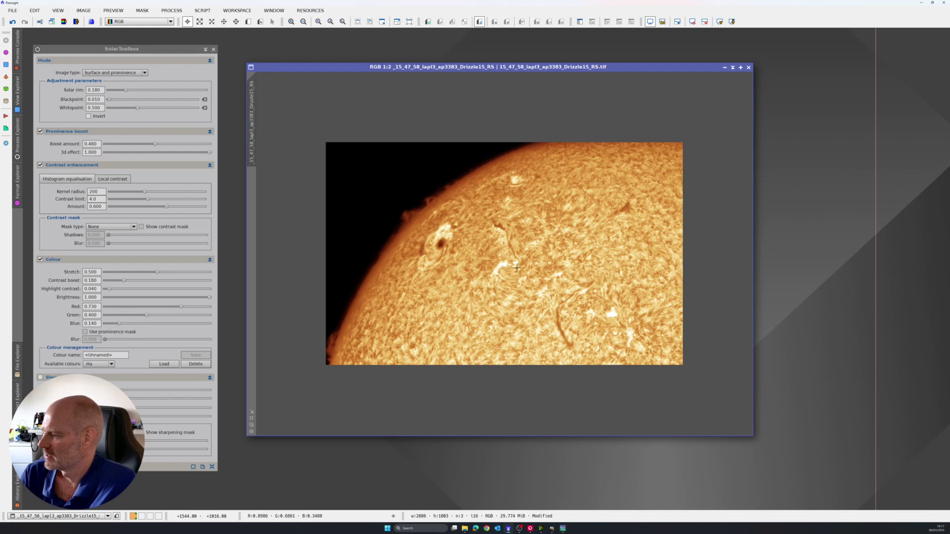
scroll(417, 218, up, 2)
scroll(417, 218, down, 1)
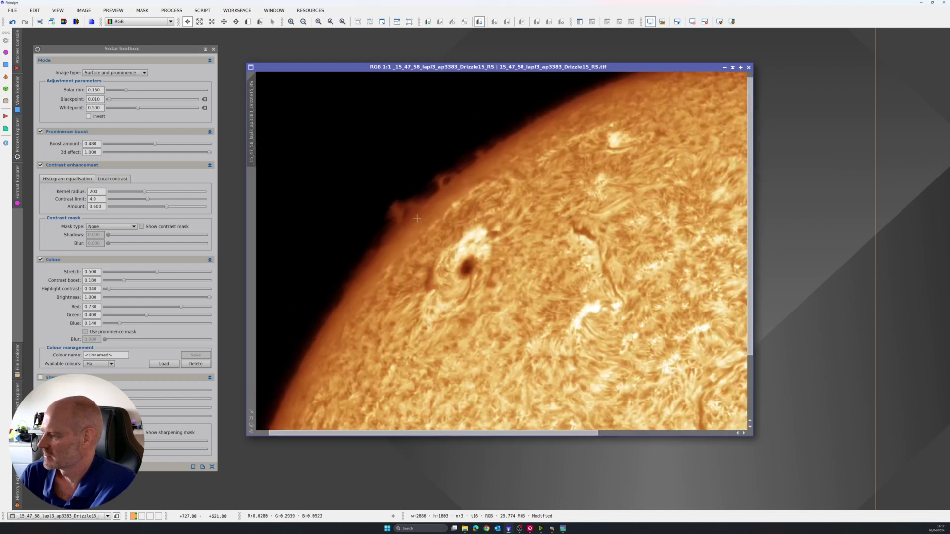
scroll(416, 218, down, 1)
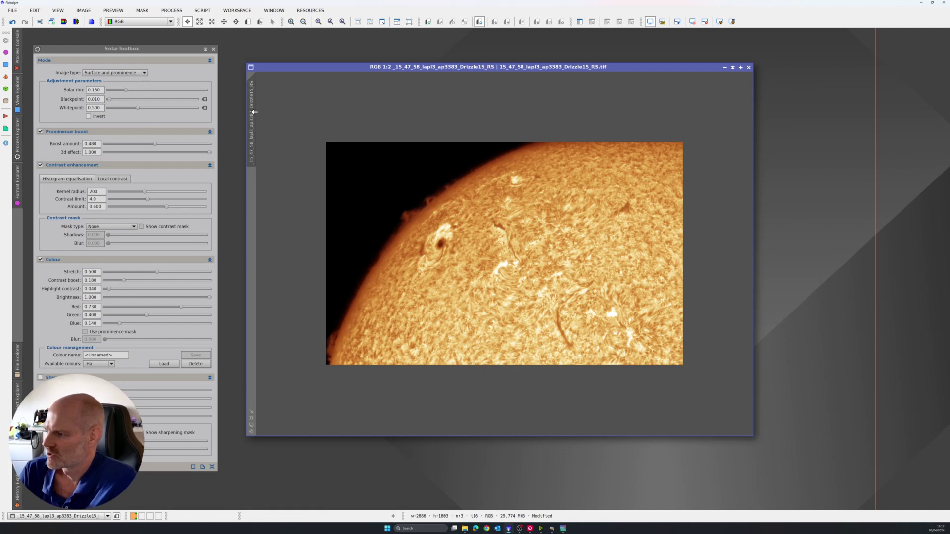
- Move the image window right and drag its view tab out to clone the colourised result
drag(385, 67, 556, 69)
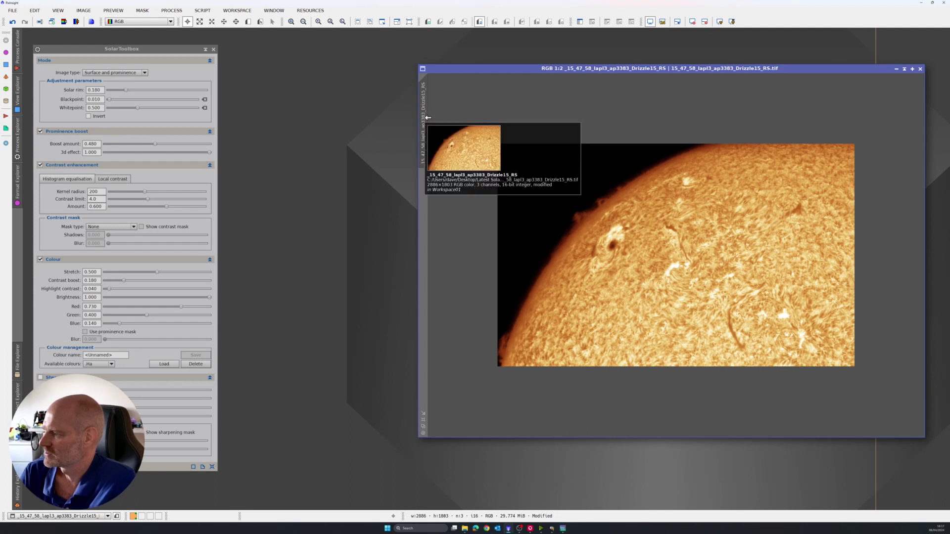
drag(424, 121, 315, 132)
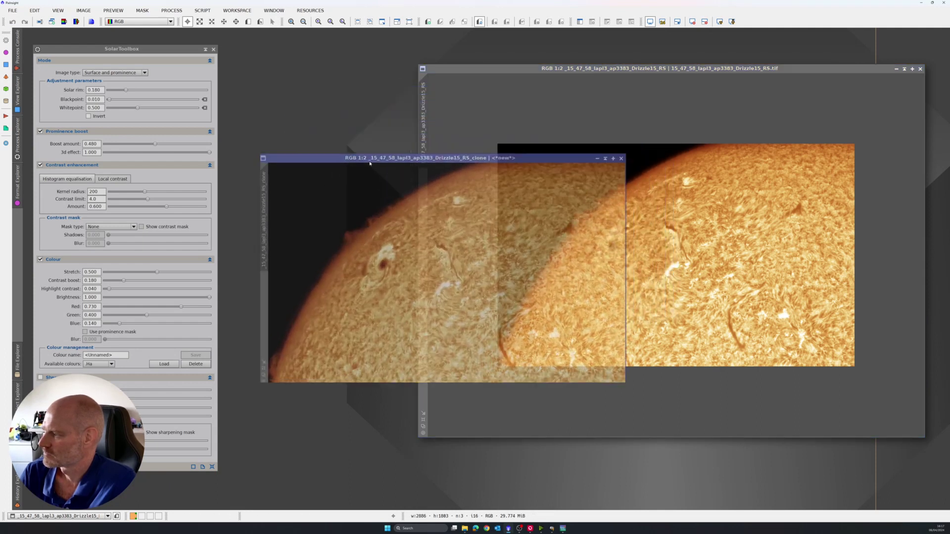
- Undo the colourisation on the original image so it stays greyscale
click(428, 102)
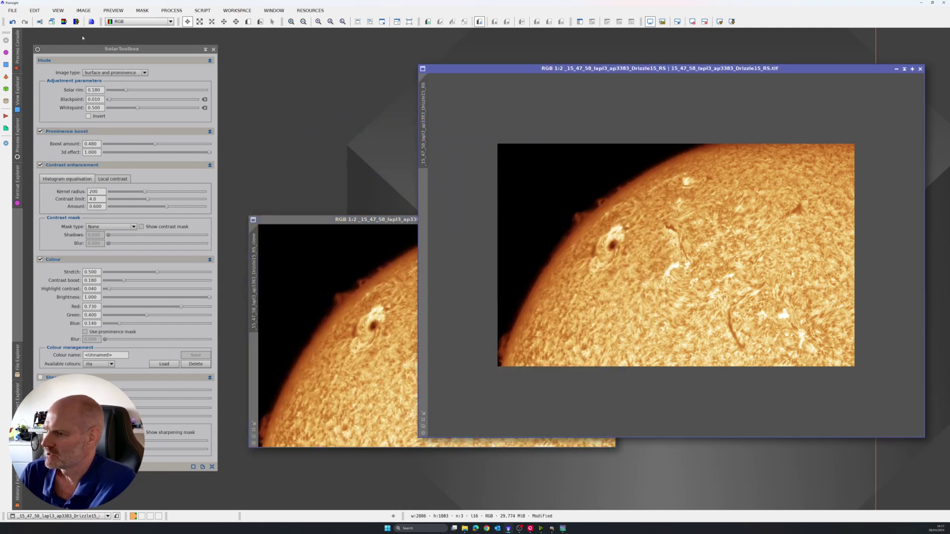
key(ctrl+z)
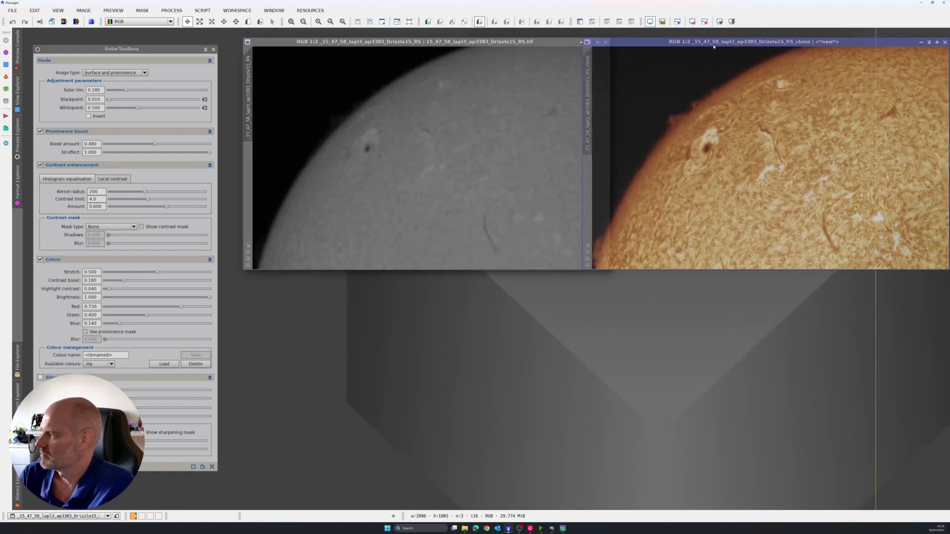
click(489, 42)
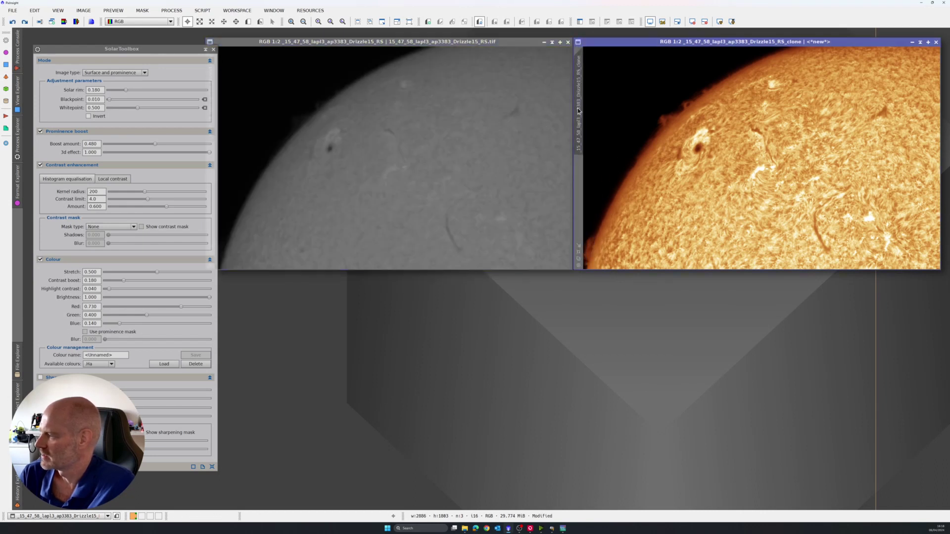
- Clone the colourised image into a new window placed under the grey original
drag(578, 97, 246, 394)
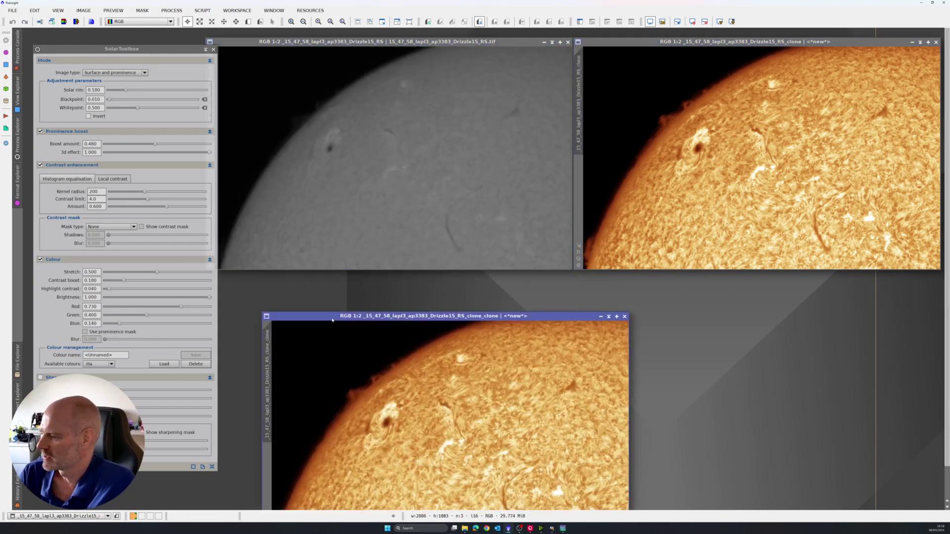
mouse_move(325, 315)
mouse_down()
mouse_move(282, 262)
mouse_move(452, 253)
mouse_move(438, 241)
mouse_up()
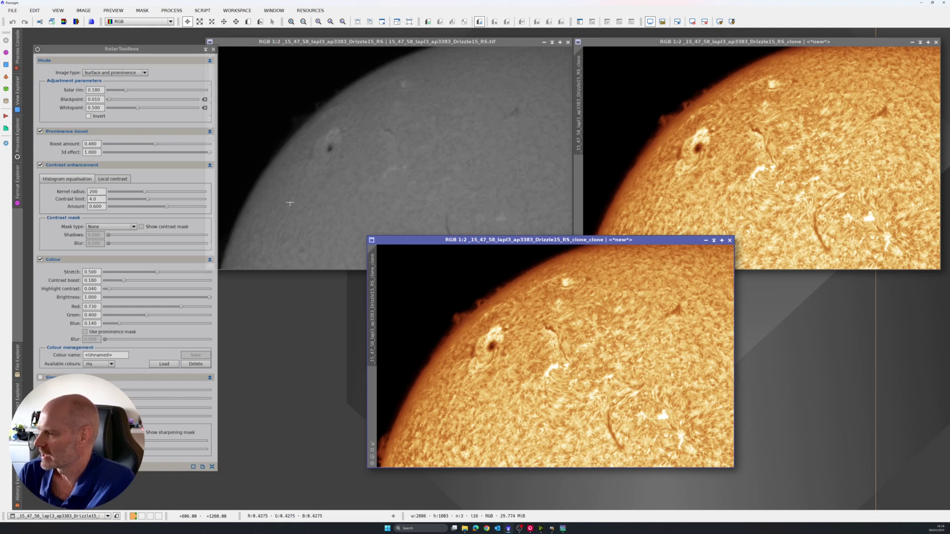
click(172, 11)
mouse_move(202, 11)
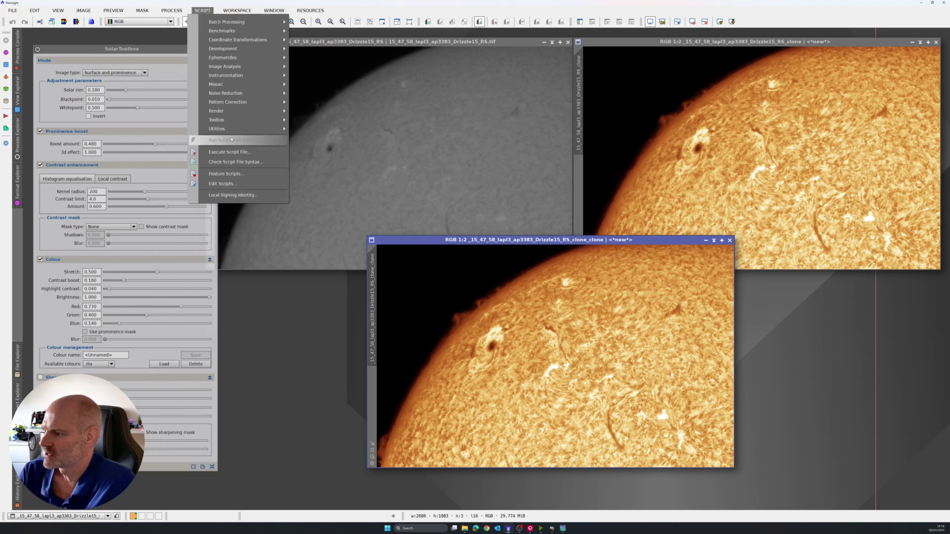
mouse_move(217, 129)
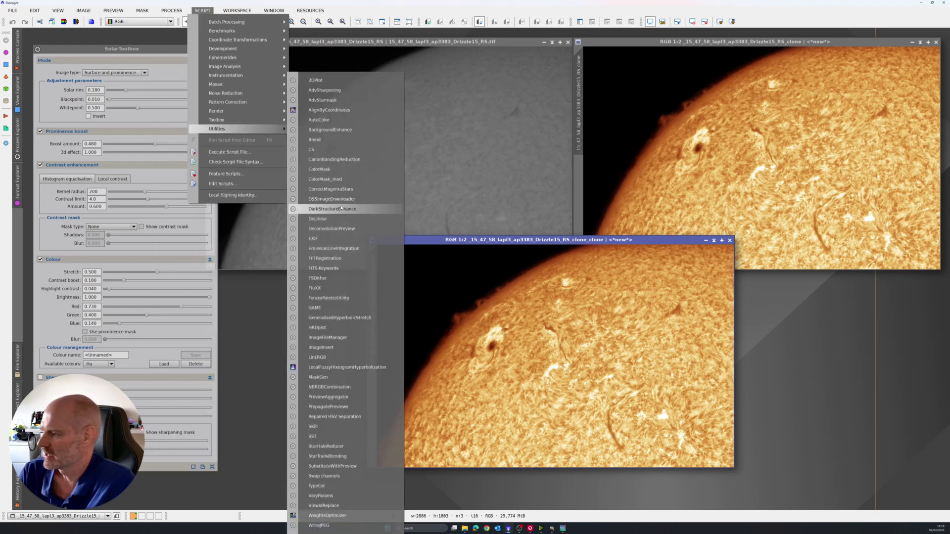
- Run DarkStructureEnhance twice on the duplicated orange solar image
click(333, 209)
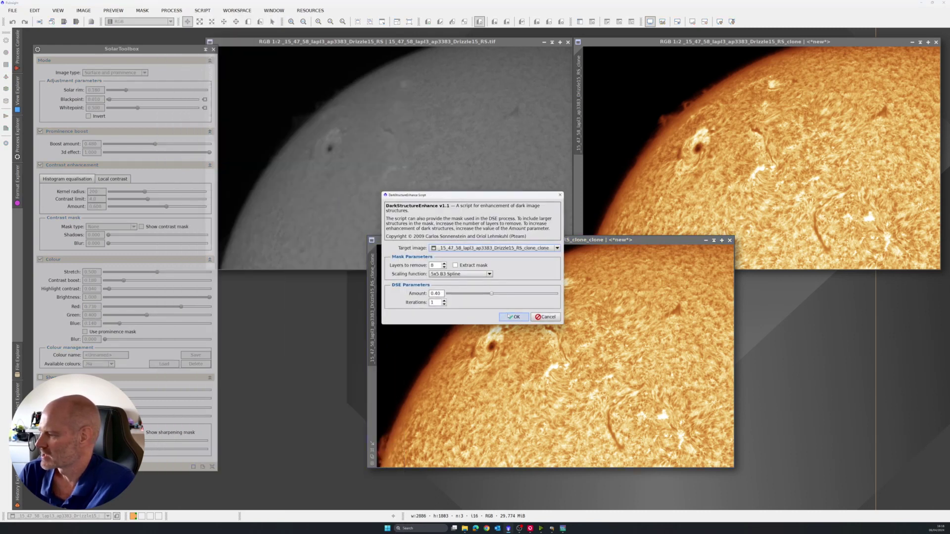
drag(465, 196, 311, 139)
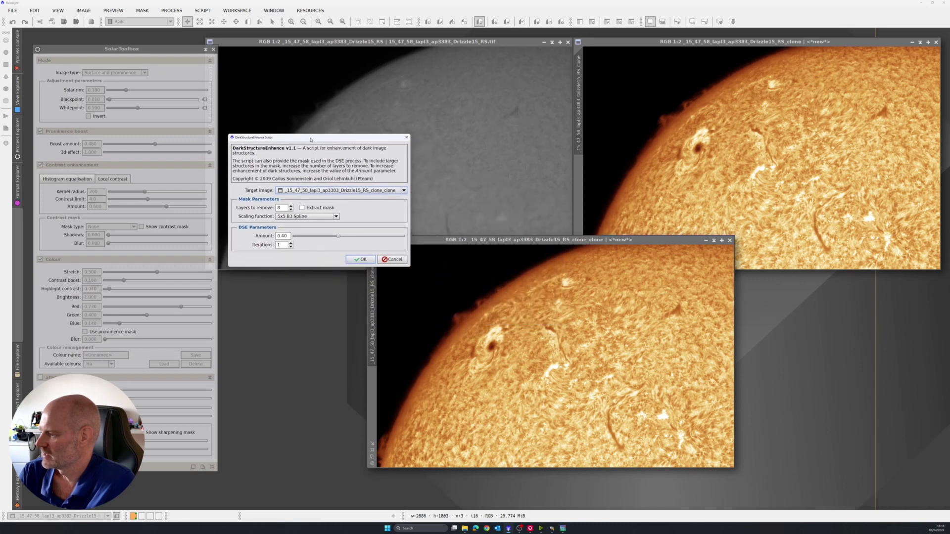
click(361, 260)
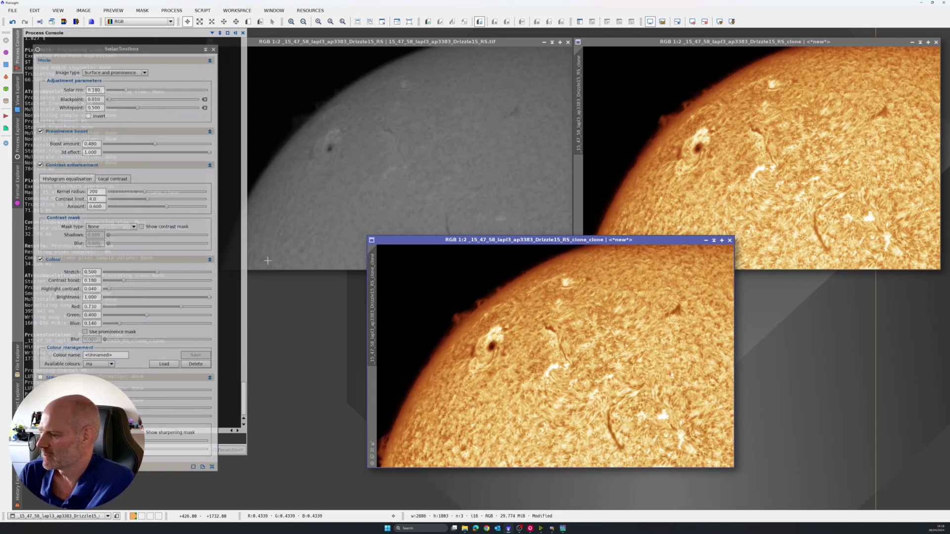
click(202, 10)
mouse_move(217, 128)
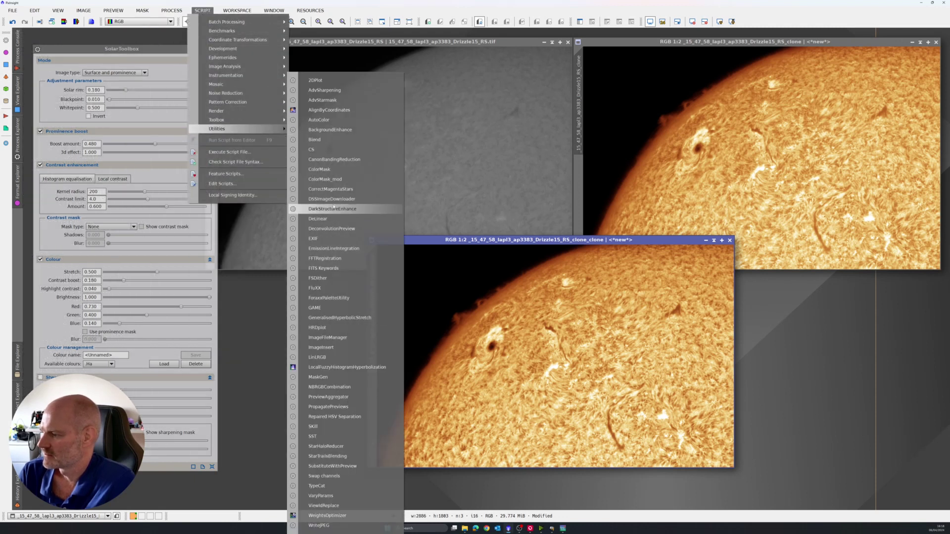
click(335, 209)
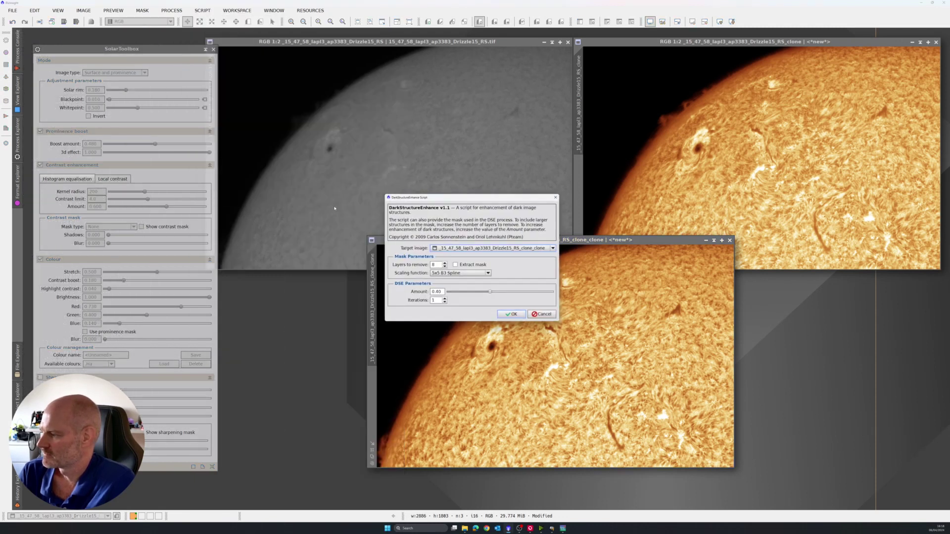
click(512, 314)
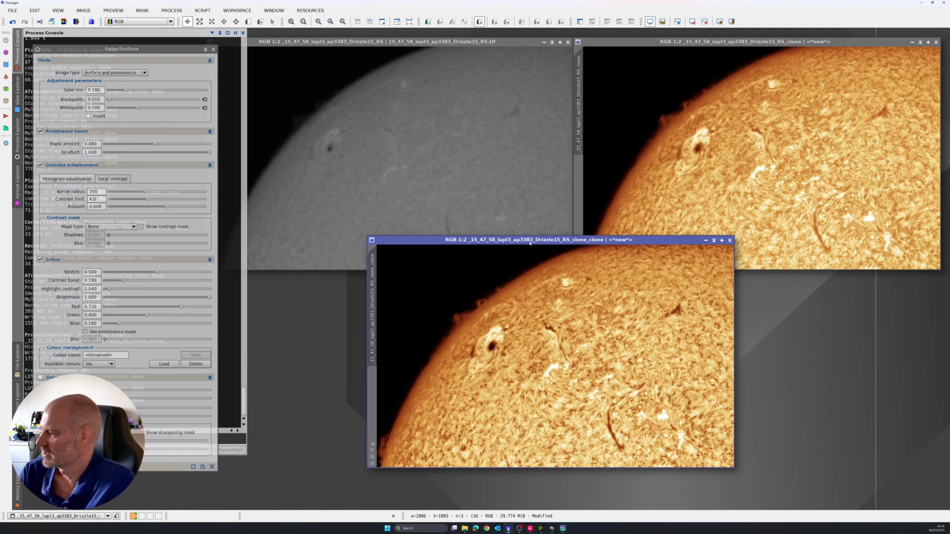
- Move the enhanced clone window up-left and enlarge it
drag(535, 240, 334, 113)
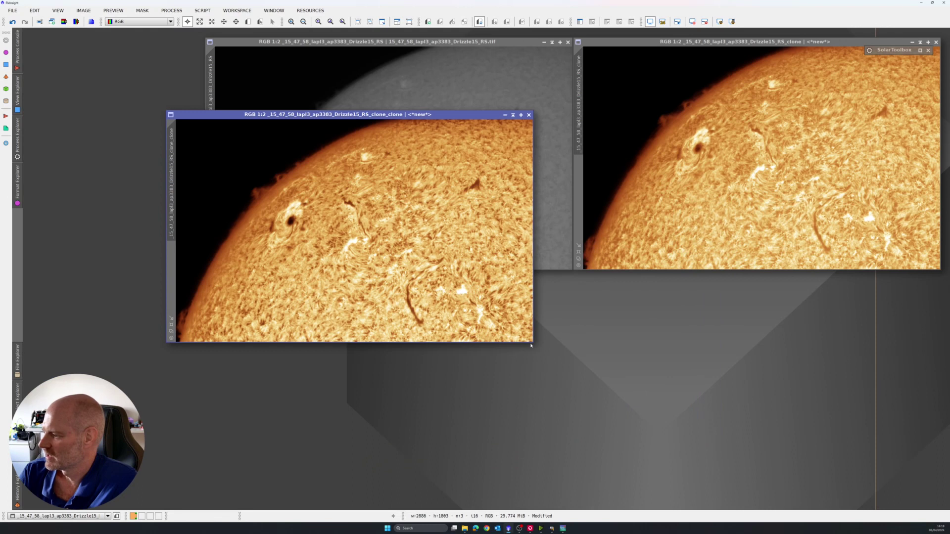
mouse_move(534, 343)
mouse_down()
mouse_move(595, 371)
mouse_move(611, 414)
mouse_up()
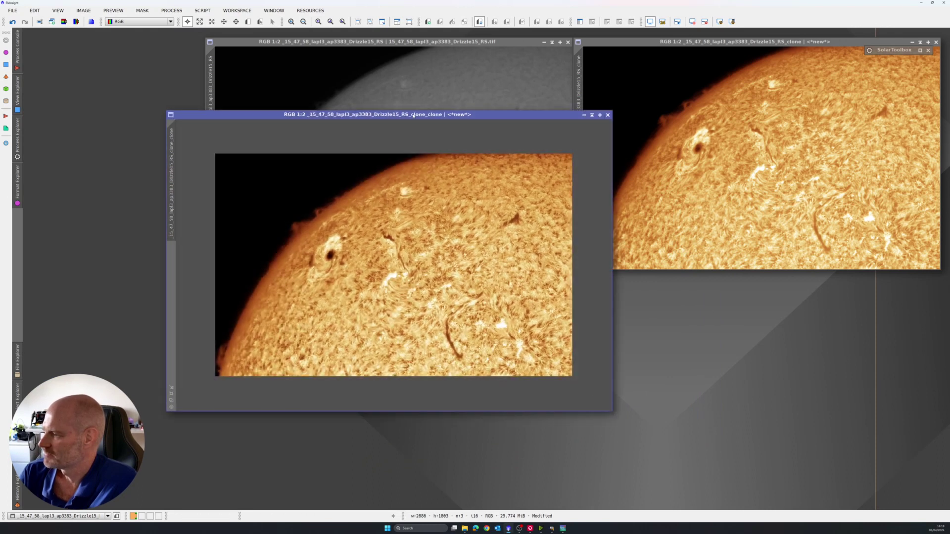
drag(415, 115, 623, 128)
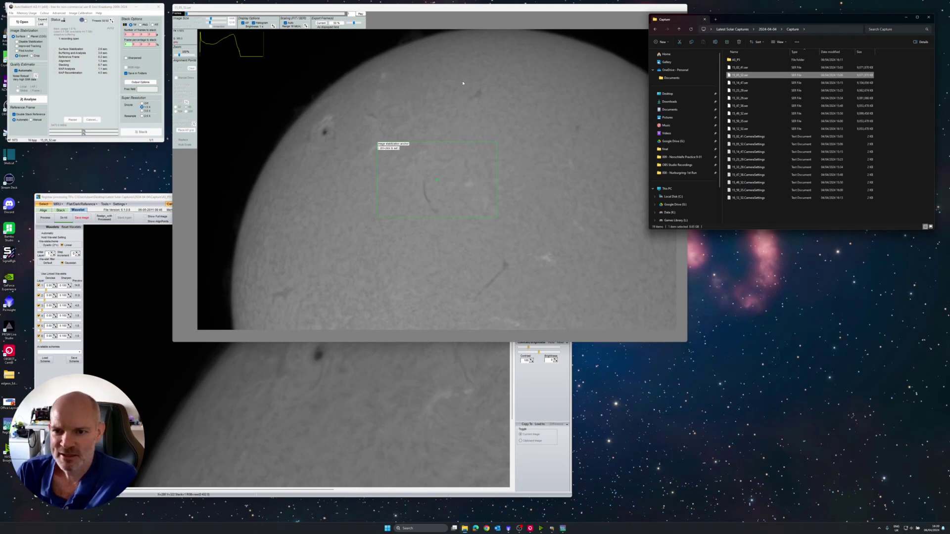
- Place an alignment-point grid over the solar disc in AutoStakkert and stack the capture
click(196, 124)
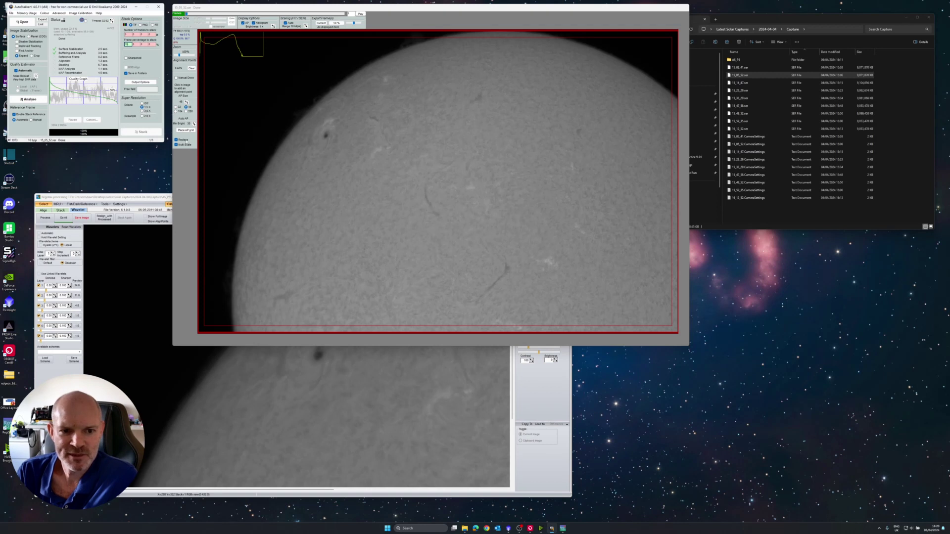
click(185, 130)
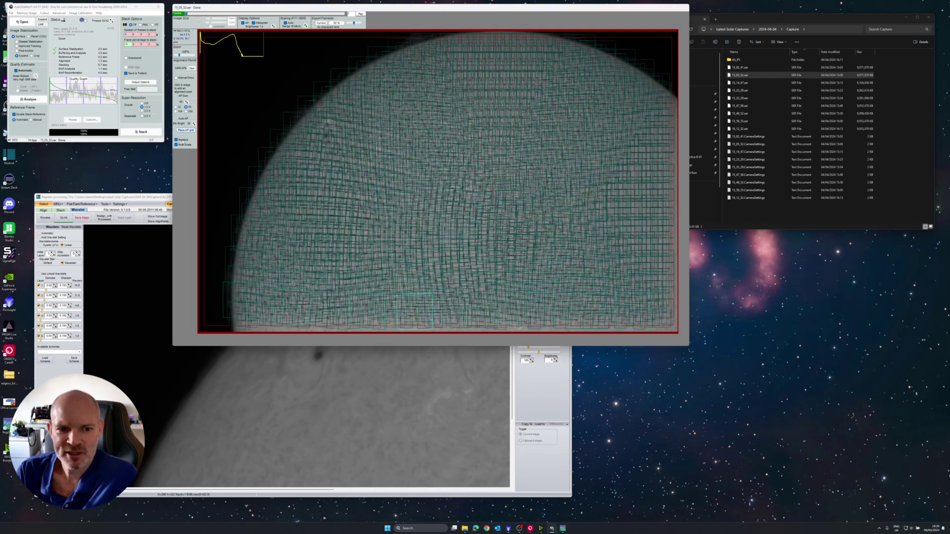
click(141, 131)
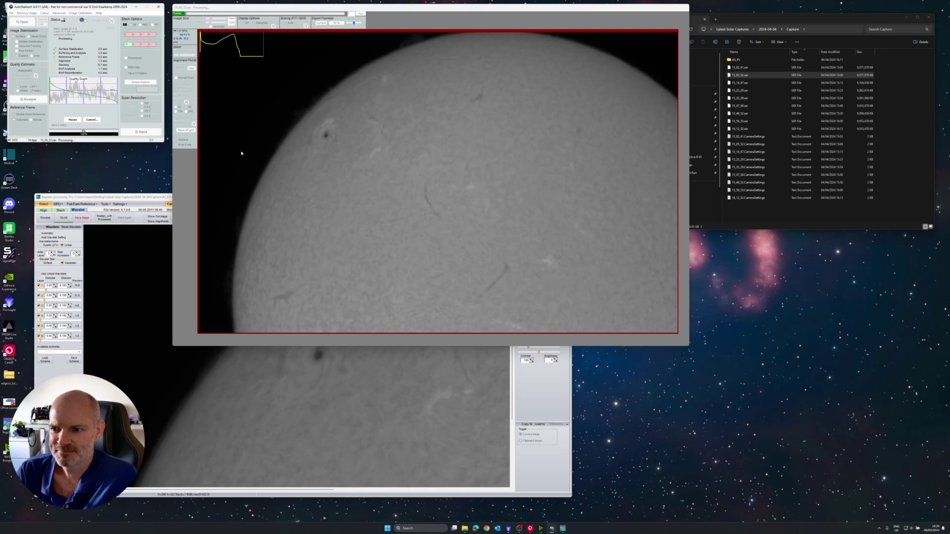
- Bring RegiStax forward and select the AS_P10 output folder
click(160, 199)
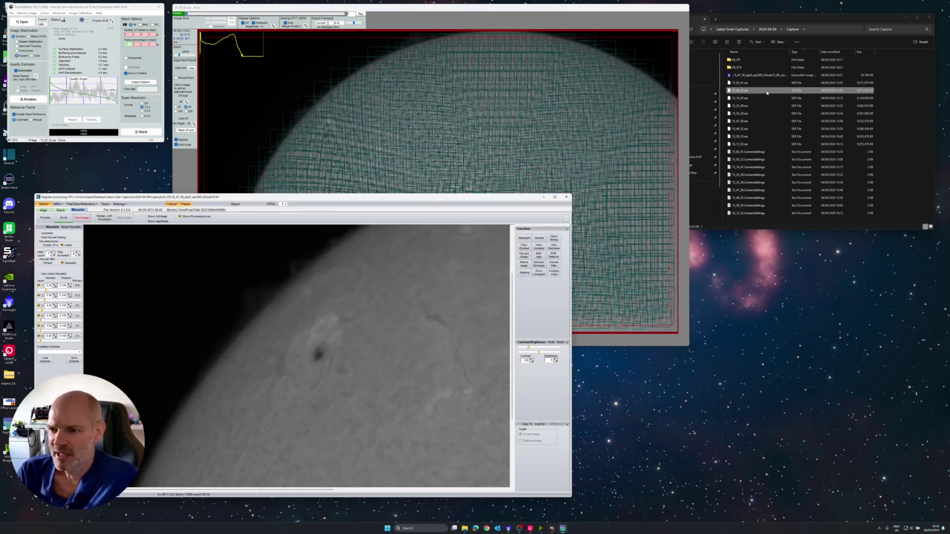
click(749, 68)
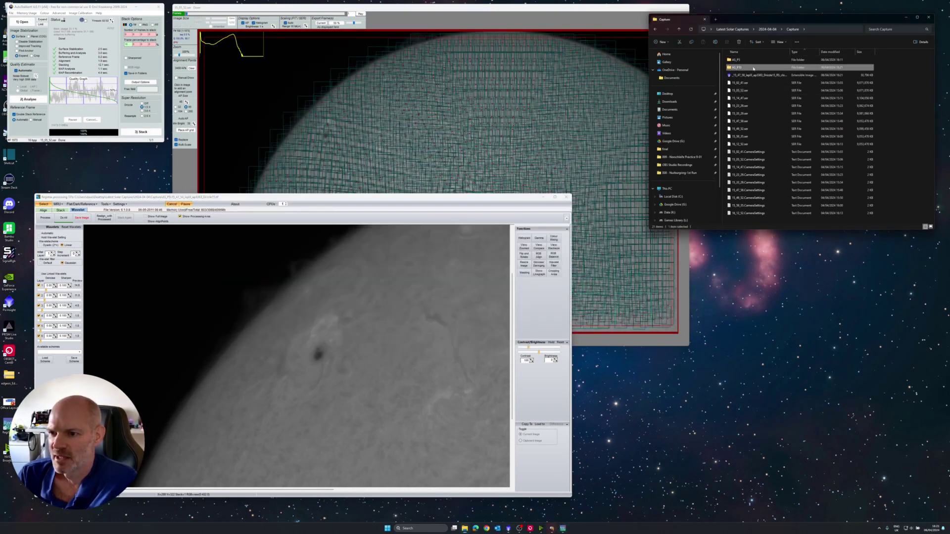
- Load the stacked TIF from AS_P10 into RegiStax and dismiss the intensity stretch prompt
double_click(747, 67)
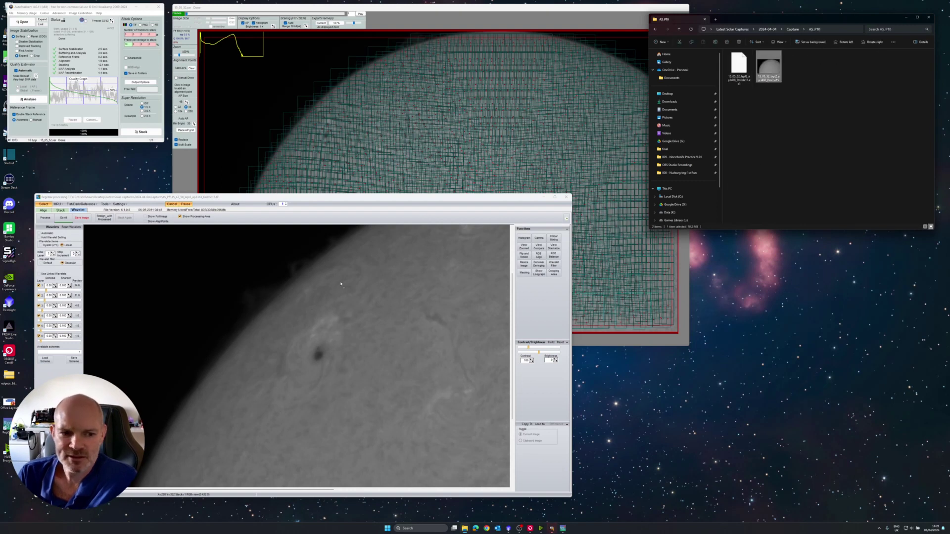
drag(663, 238, 343, 239)
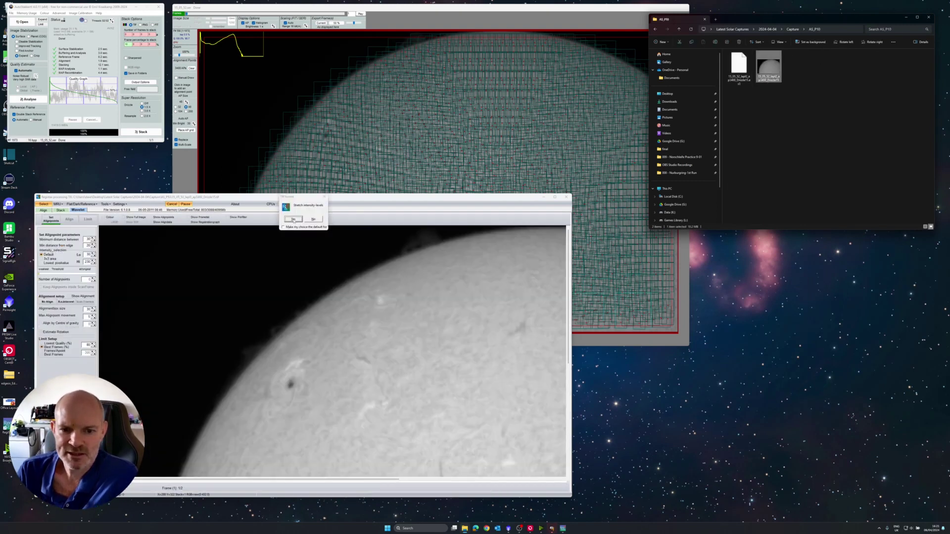
click(294, 221)
drag(368, 198, 409, 133)
- Process the image with Do stretch and save the result
click(105, 153)
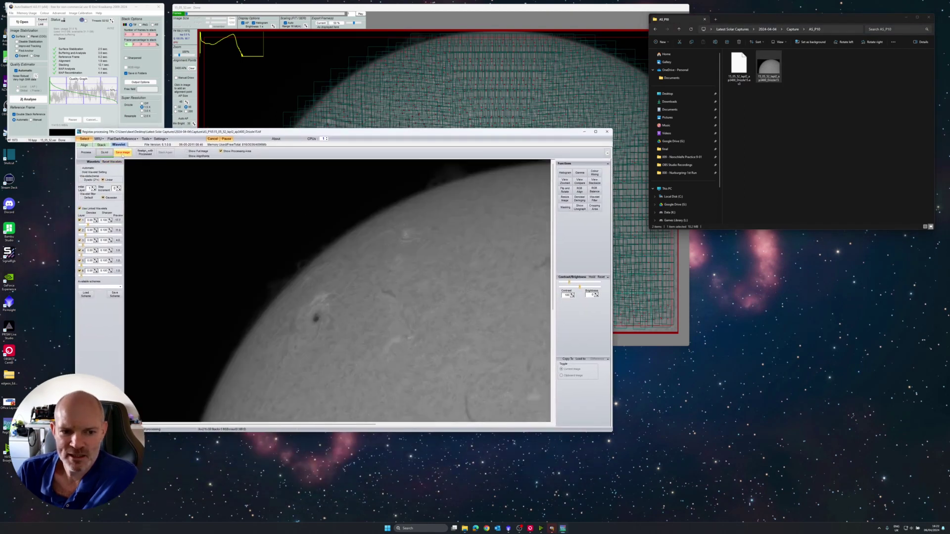
click(123, 155)
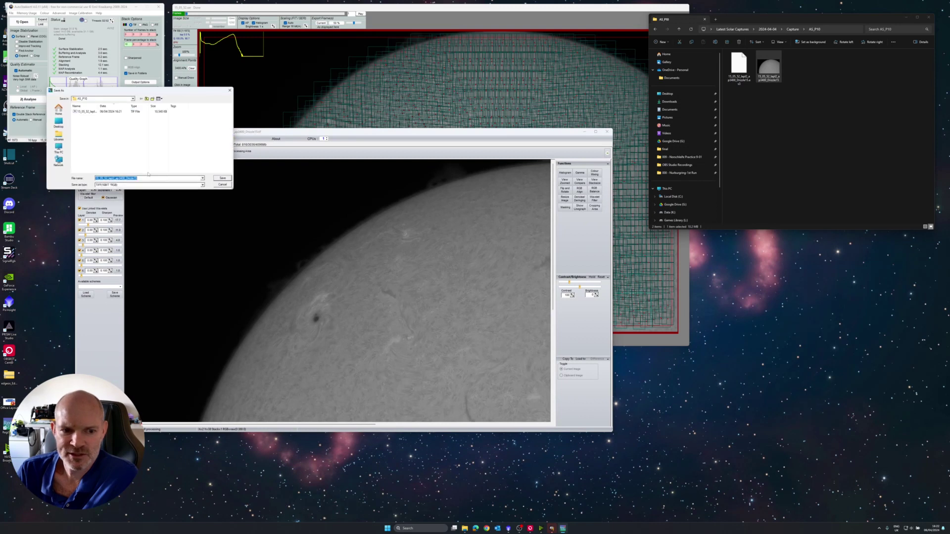
key(Return)
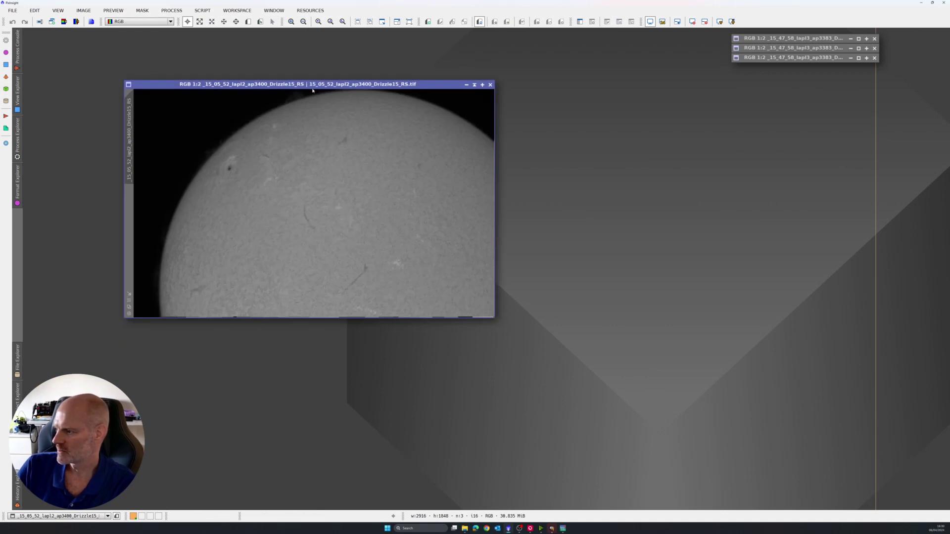
- Start DynamicCrop and draw a crop box over the new solar image
click(172, 11)
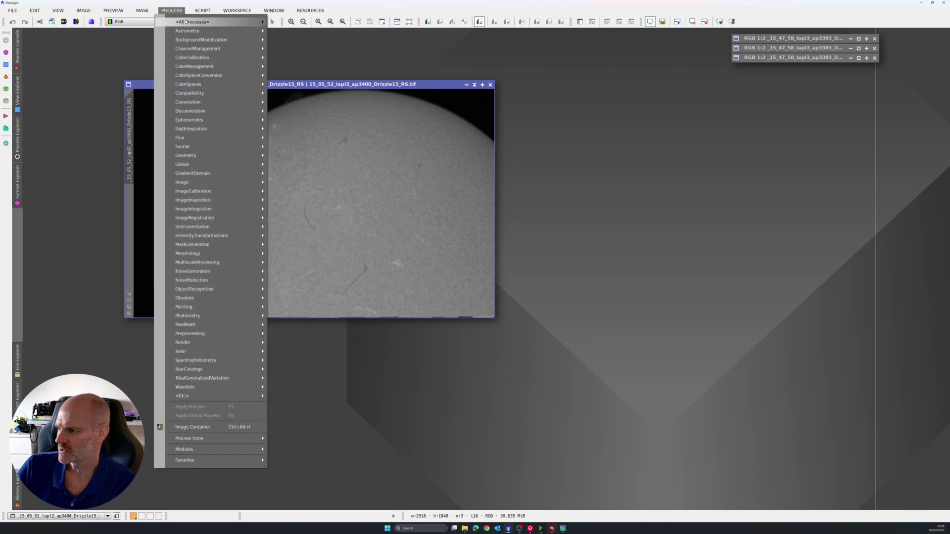
mouse_move(192, 22)
click(324, 395)
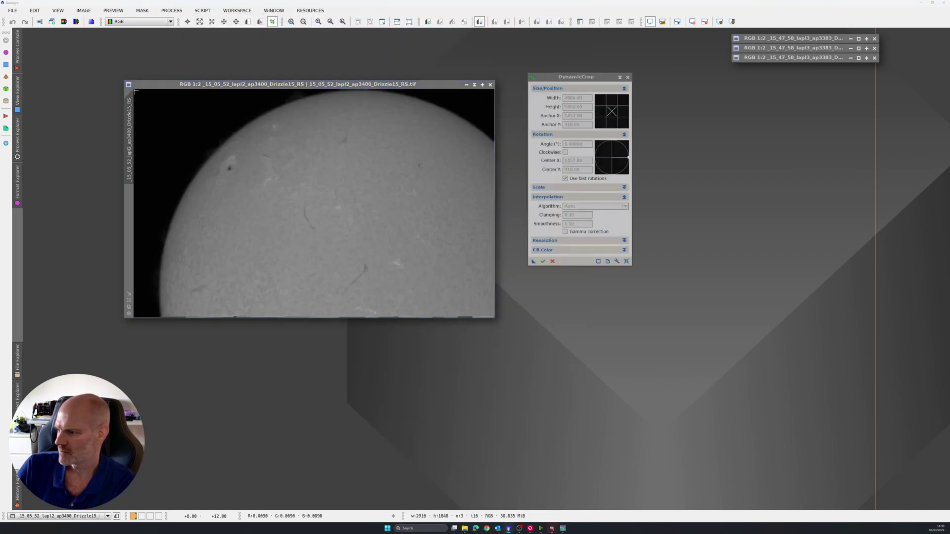
drag(135, 90, 491, 316)
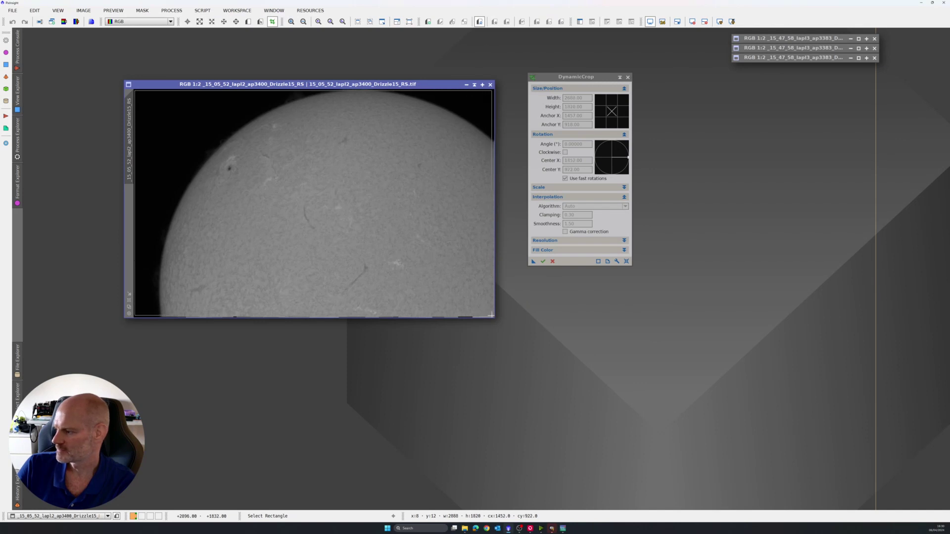
drag(491, 316, 494, 317)
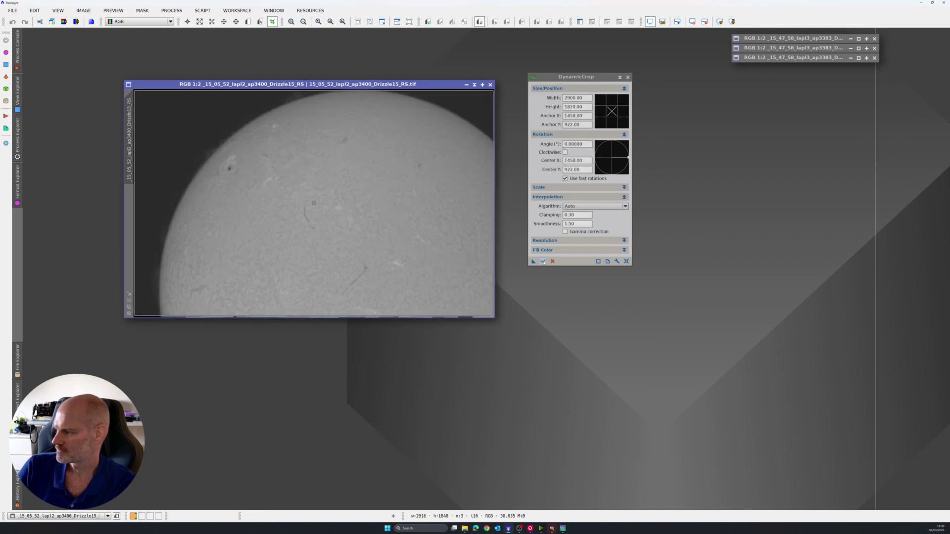
- Apply the crop to trim the dark border, close DynamicCrop and return to the process list
click(543, 262)
drag(322, 88, 390, 71)
click(627, 76)
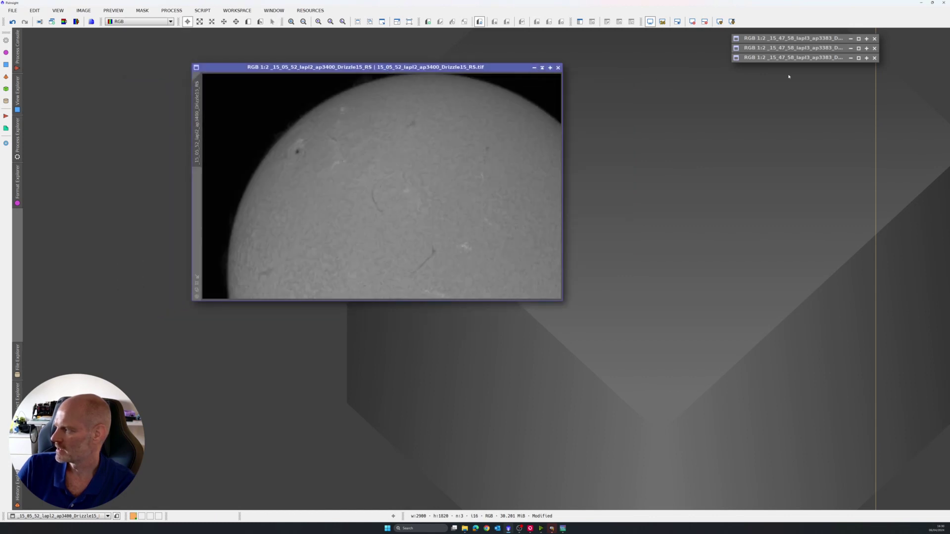
click(172, 10)
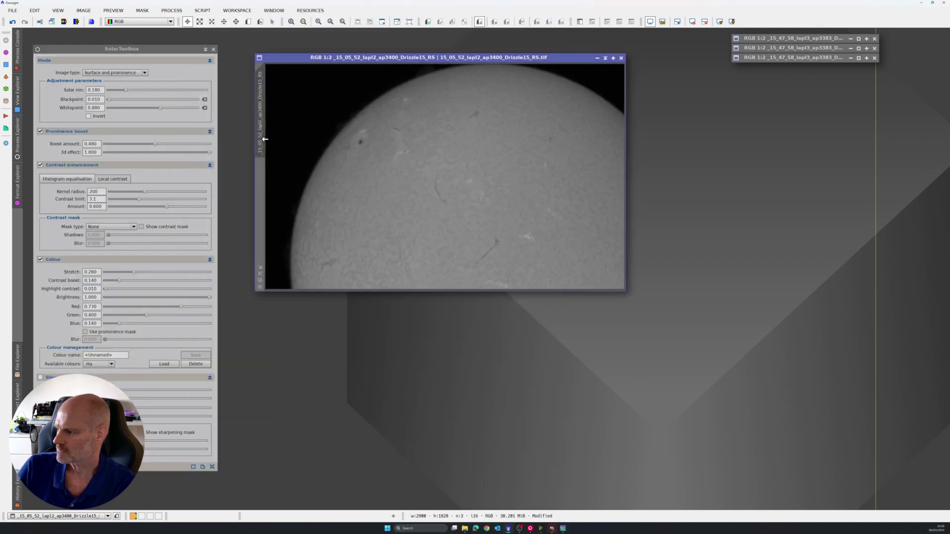
- Reset SolarToolbox and define Preview01 around the sunspot, viewing it on its own
click(212, 466)
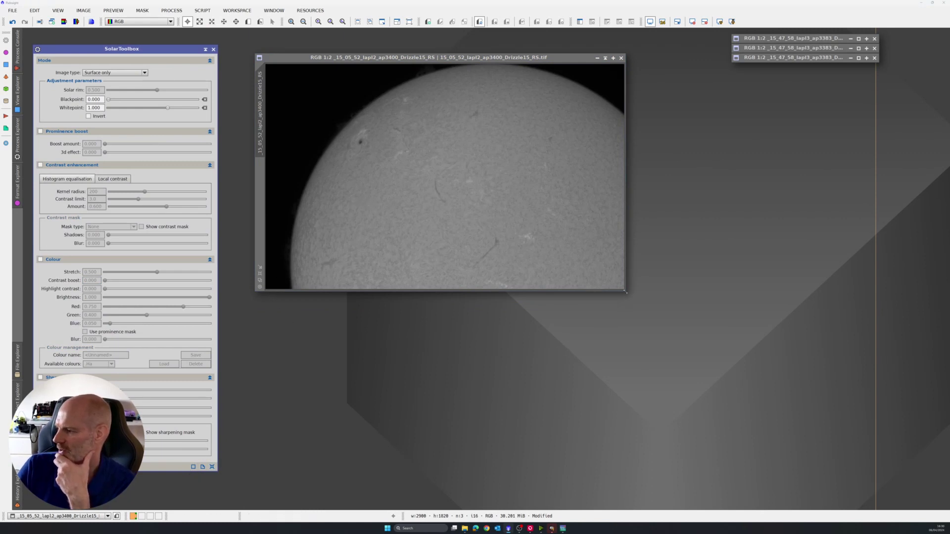
drag(626, 292, 675, 378)
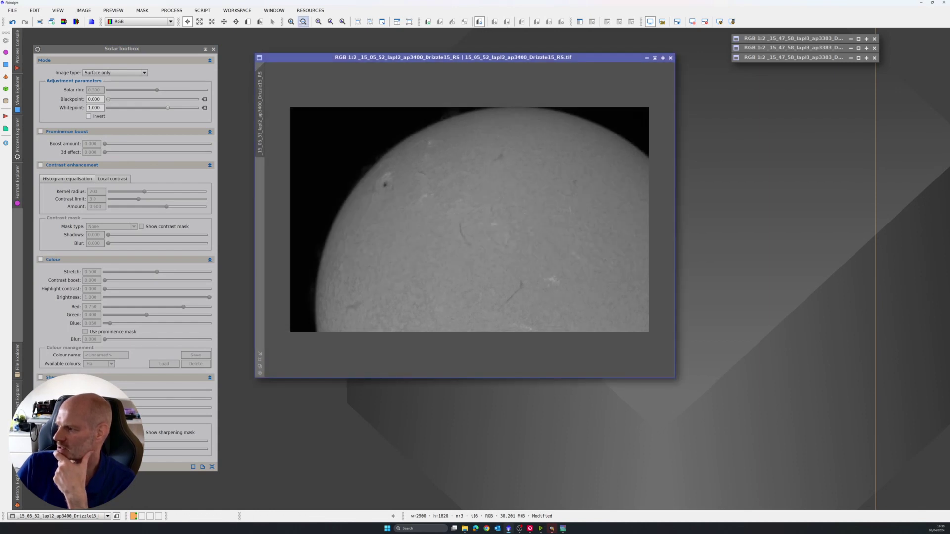
click(248, 21)
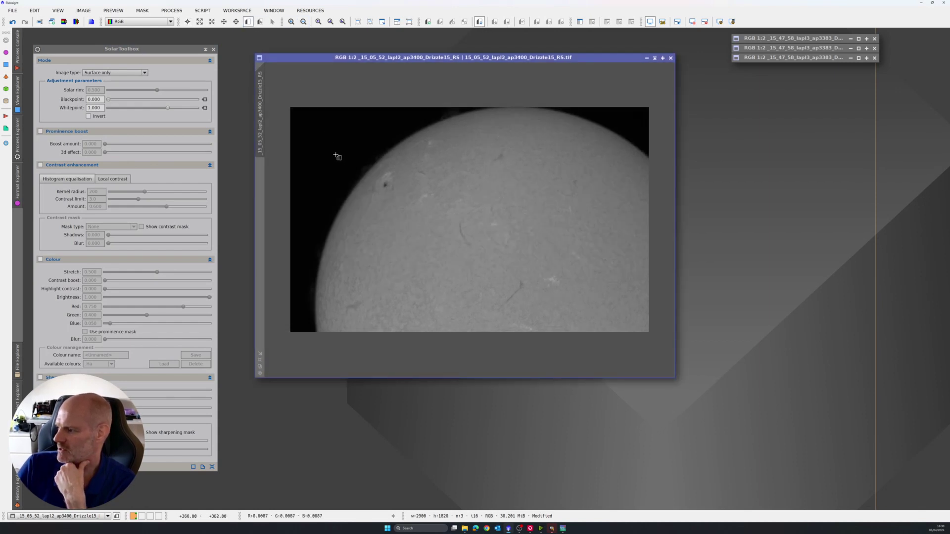
drag(332, 139, 461, 239)
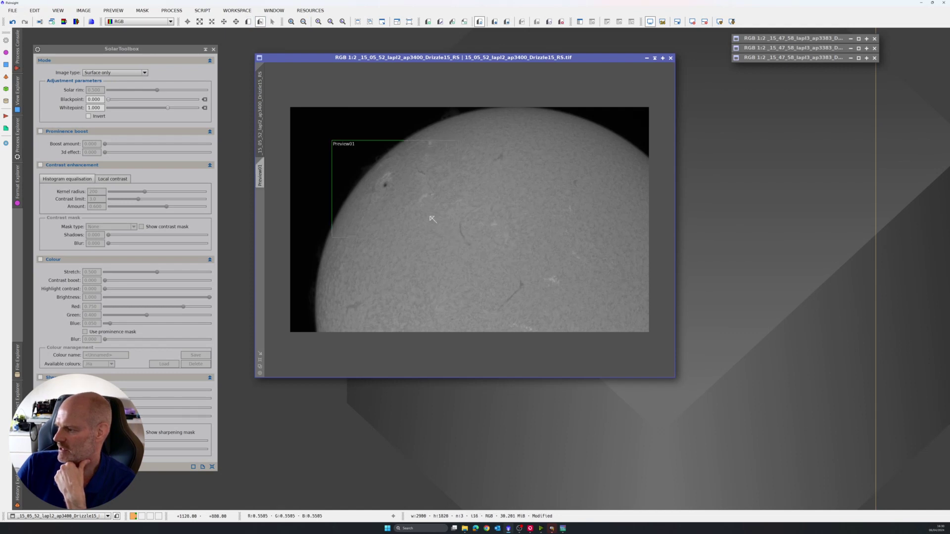
click(266, 181)
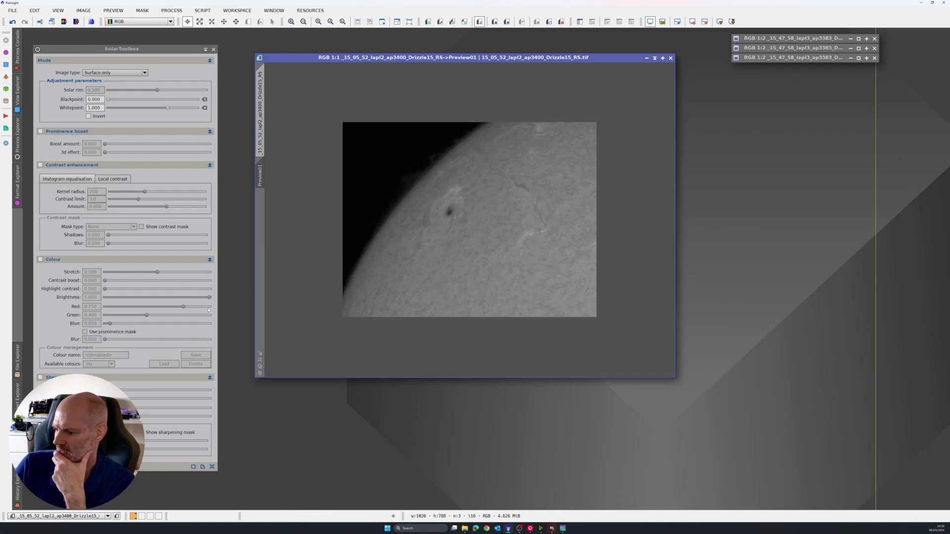
- Set image type to surface and prominence and lower the whitepoint to 0.600 after checking pixel brightness
click(145, 73)
click(144, 85)
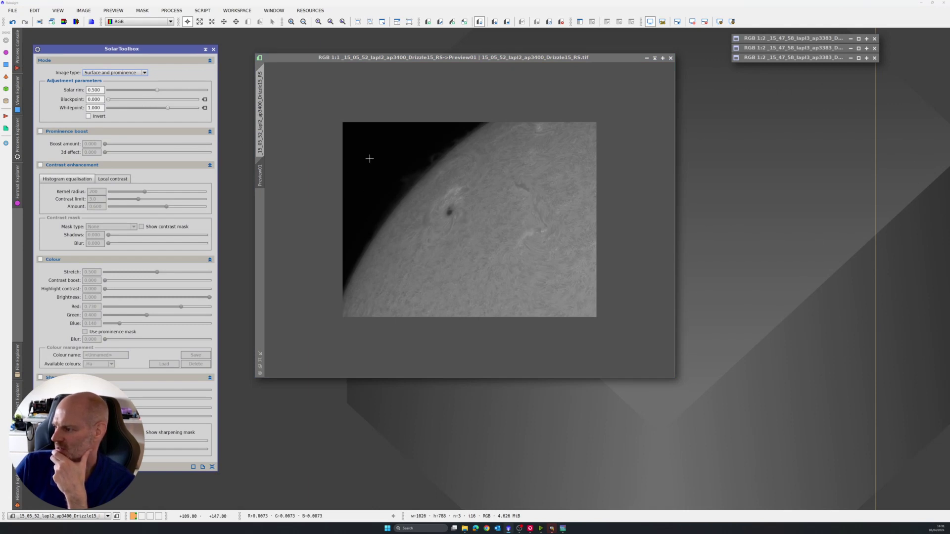
drag(372, 149, 361, 143)
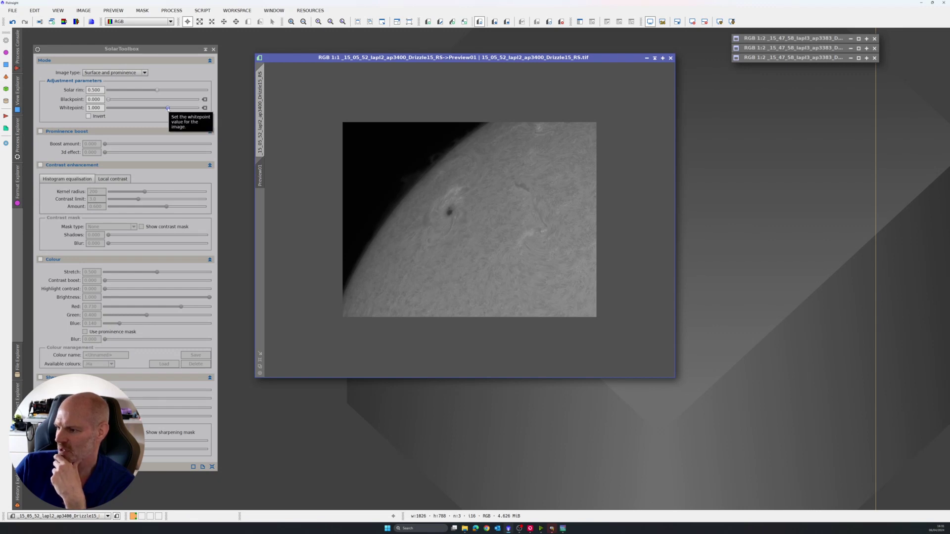
drag(168, 108, 159, 108)
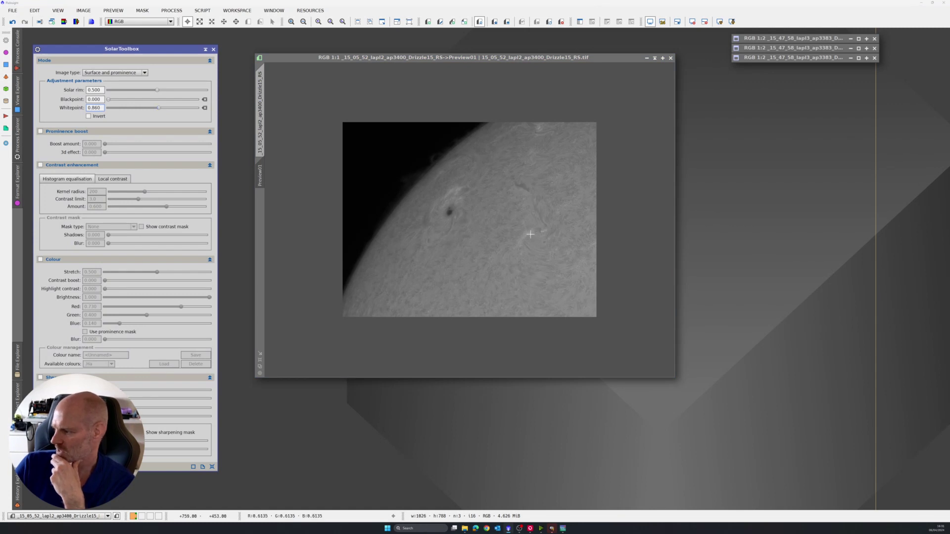
click(459, 190)
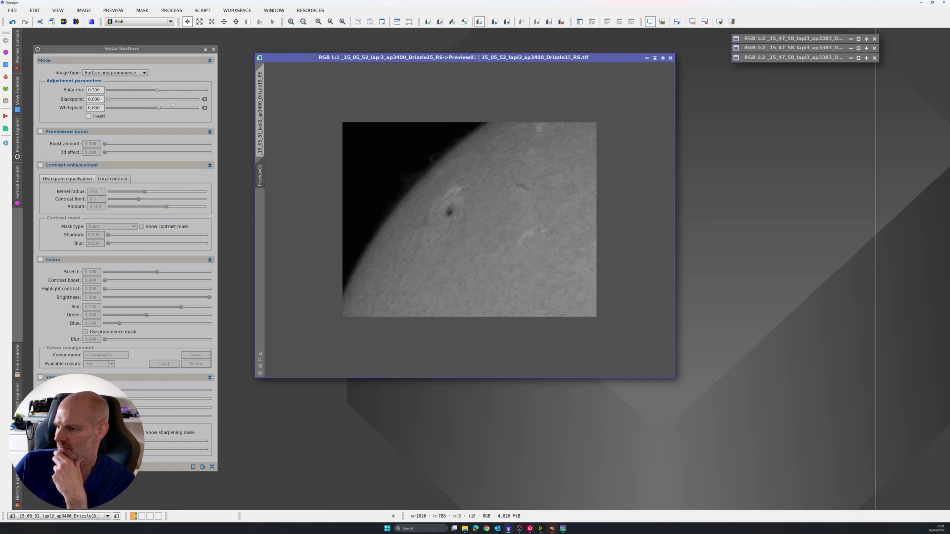
drag(160, 108, 144, 108)
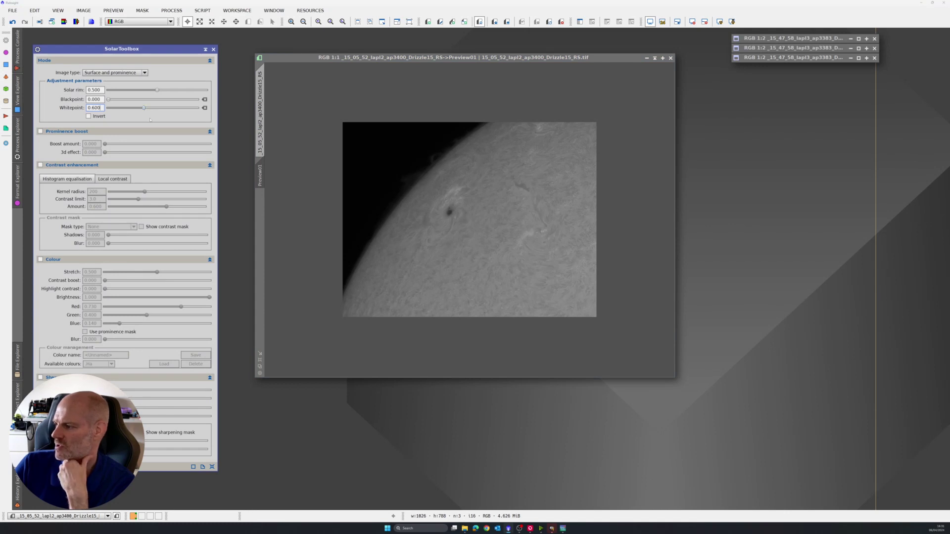
- Enable prominence boost, contrast enhancement and colourising
click(41, 132)
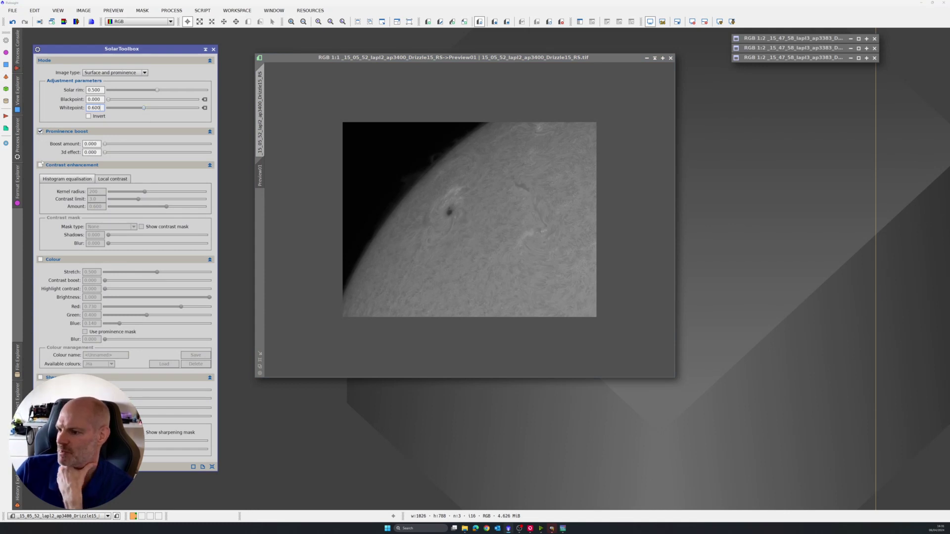
click(40, 165)
click(40, 259)
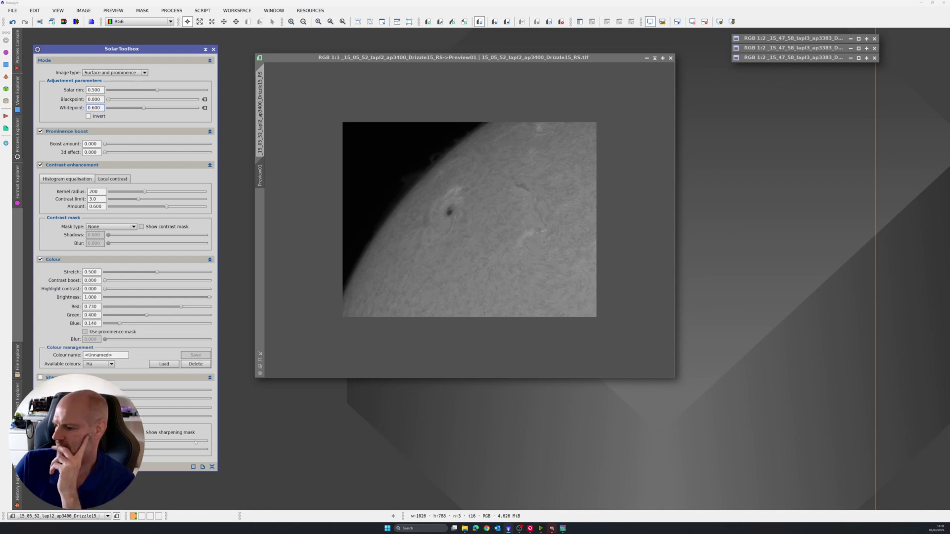
- Against a real-time preview, raise black/whitepoint, boost prominences, solar rim 0.230, contrast limit 4.3, add colour contrast
key(ctrl+alt+r)
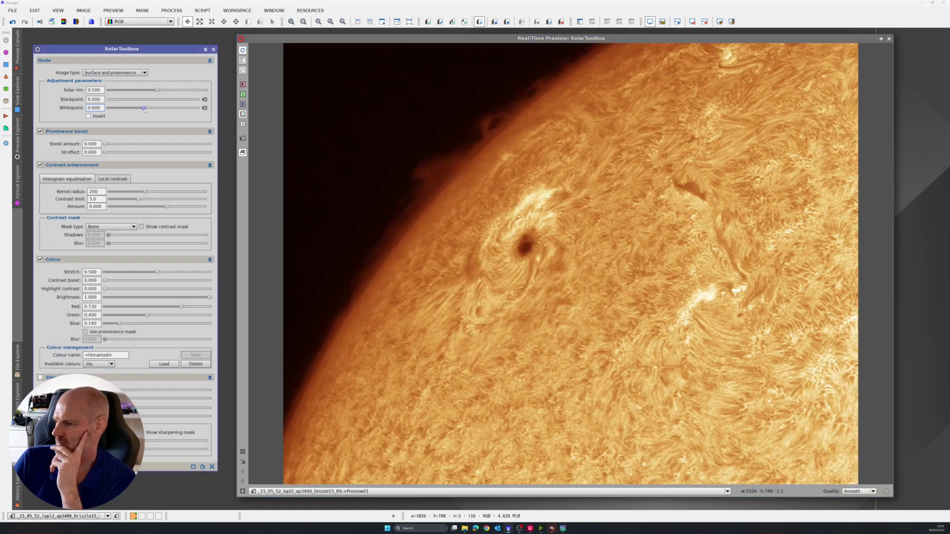
drag(108, 100, 109, 99)
drag(105, 143, 142, 145)
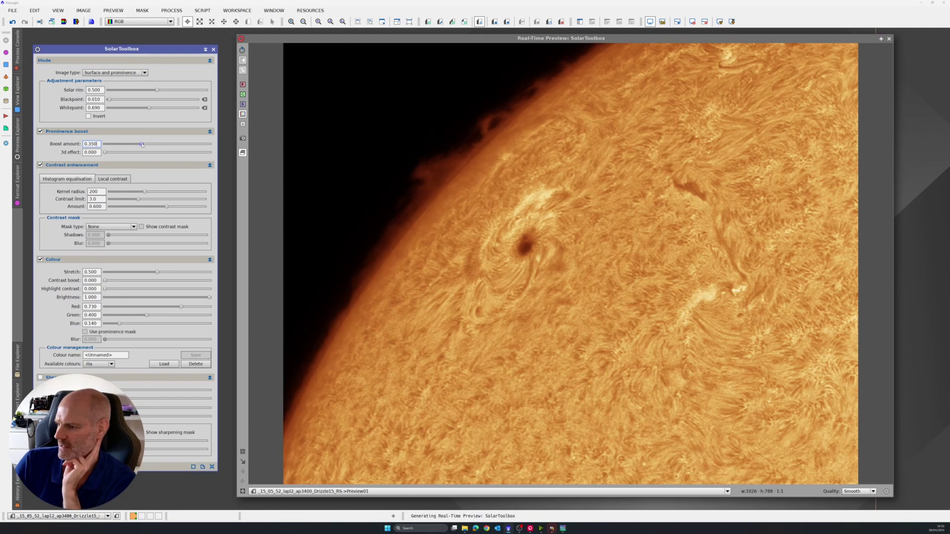
drag(153, 95, 131, 90)
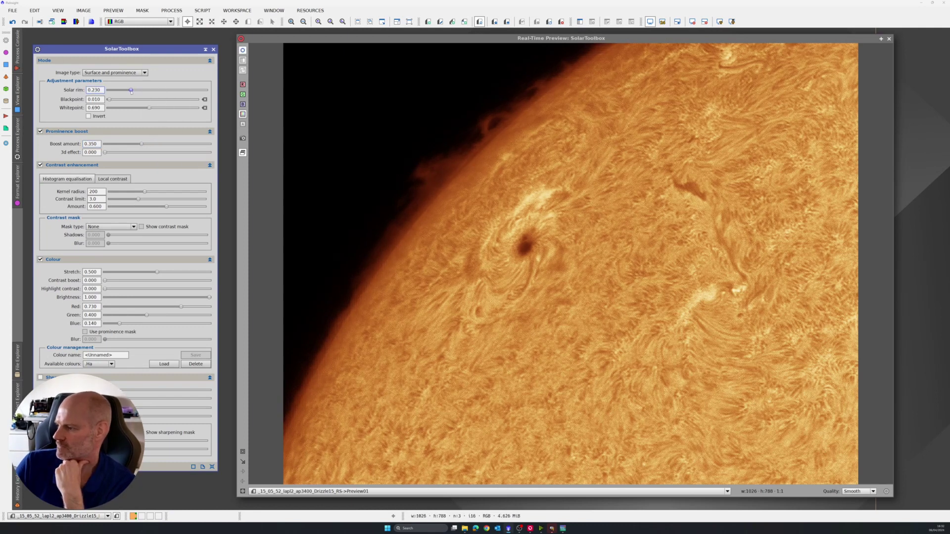
drag(138, 199, 151, 199)
drag(104, 280, 124, 289)
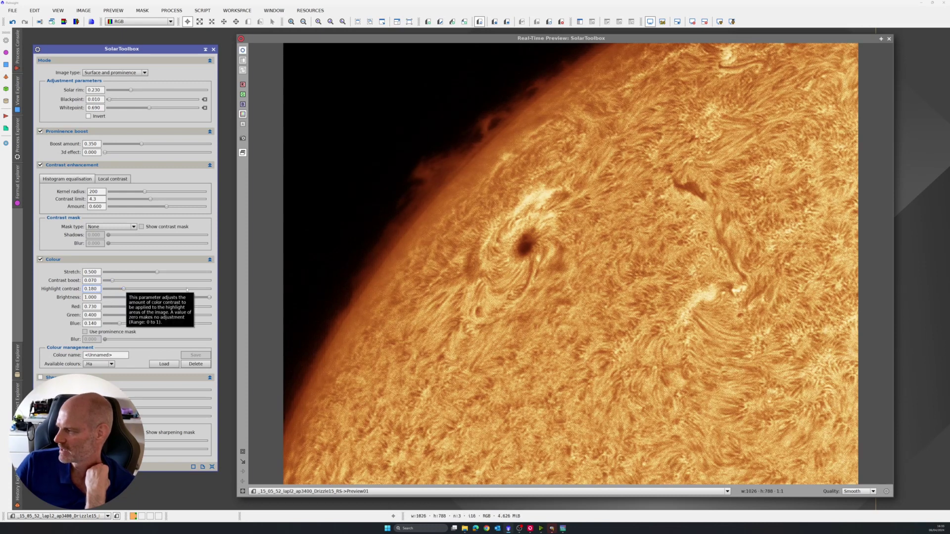
- Close the preview and apply SolarToolbox to the full sun image, turning it orange
click(889, 37)
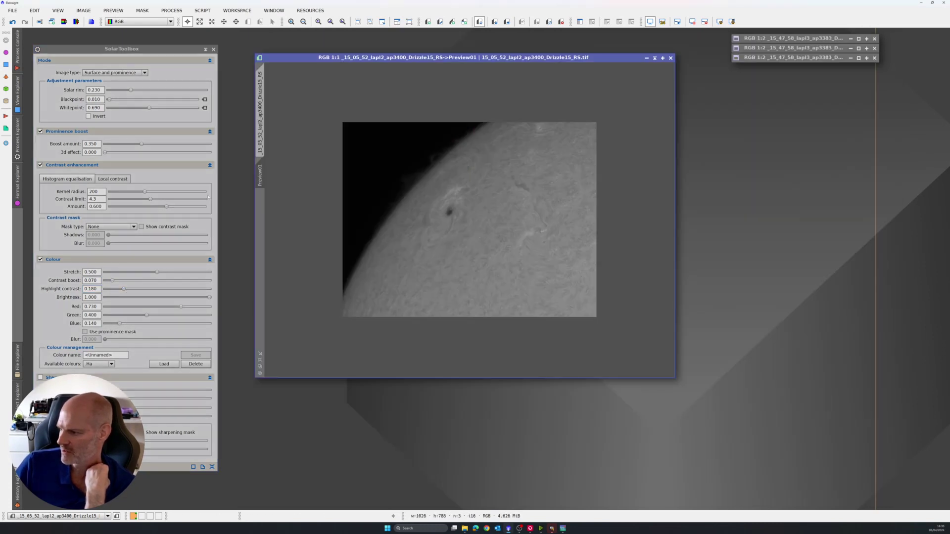
click(259, 141)
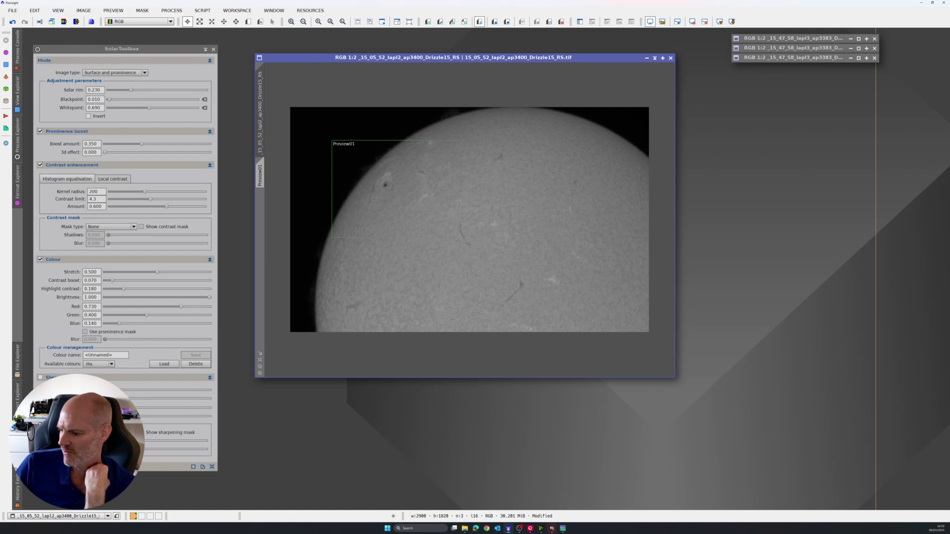
click(171, 11)
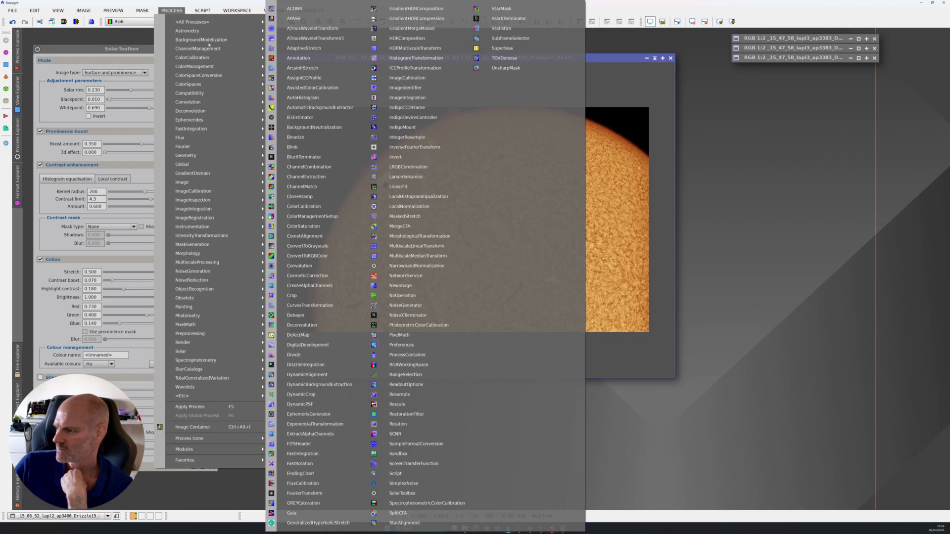
mouse_move(218, 128)
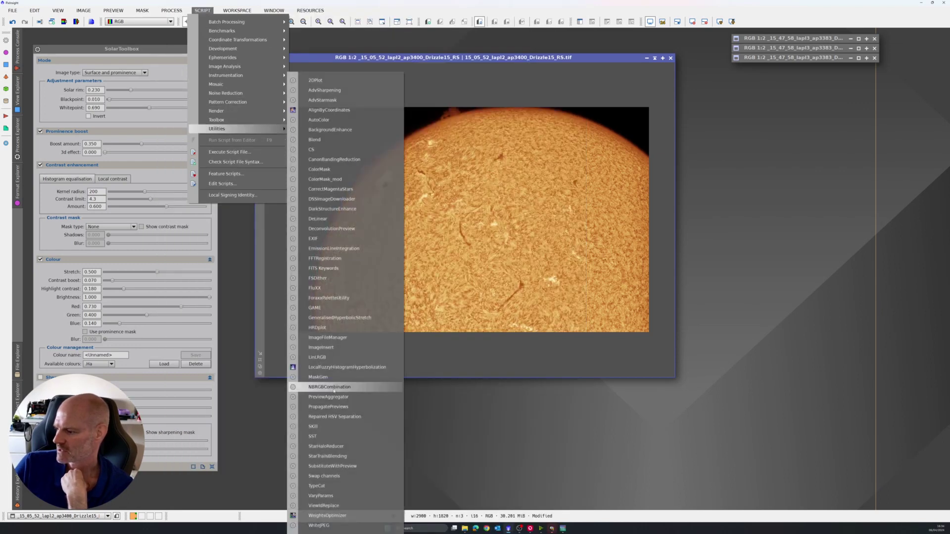
- Run DarkStructureEnhance on the coloured sun image and maximize its window
click(332, 209)
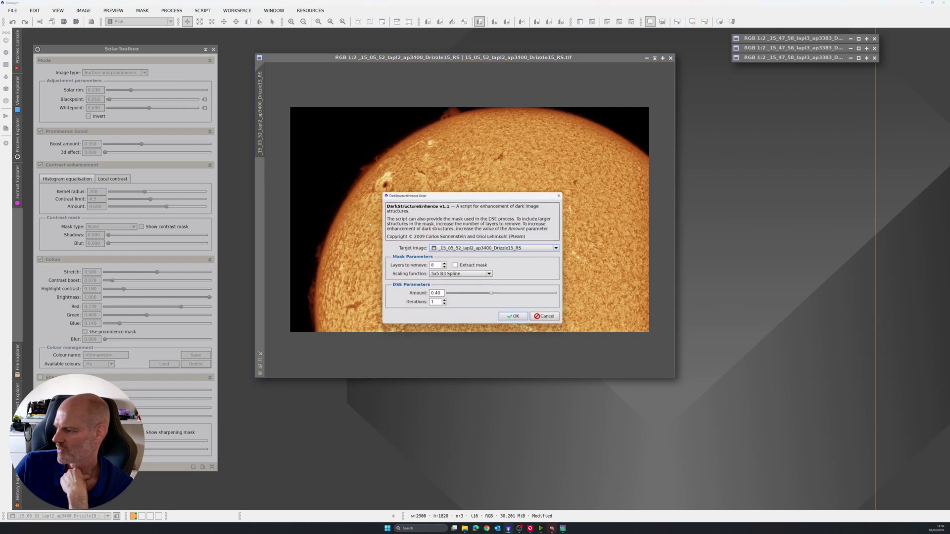
click(171, 10)
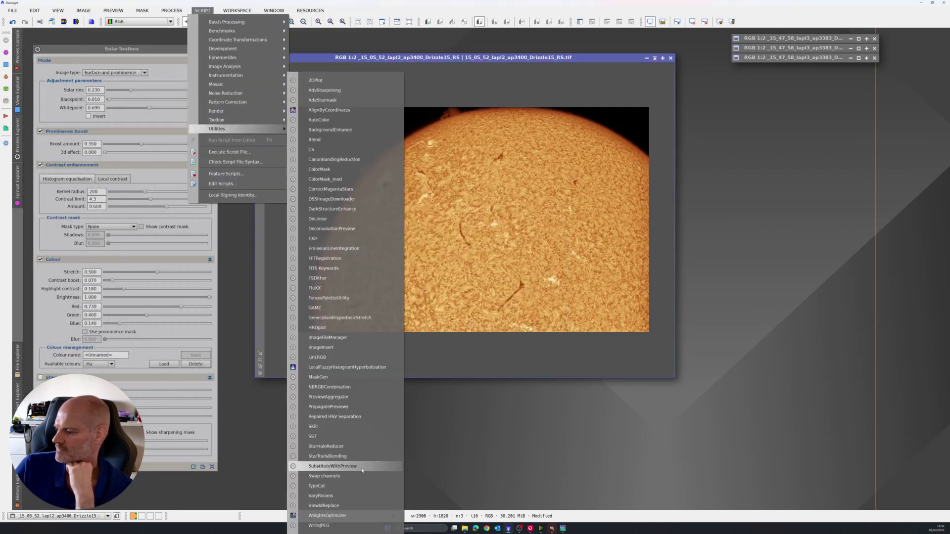
scroll(483, 250, up, 1)
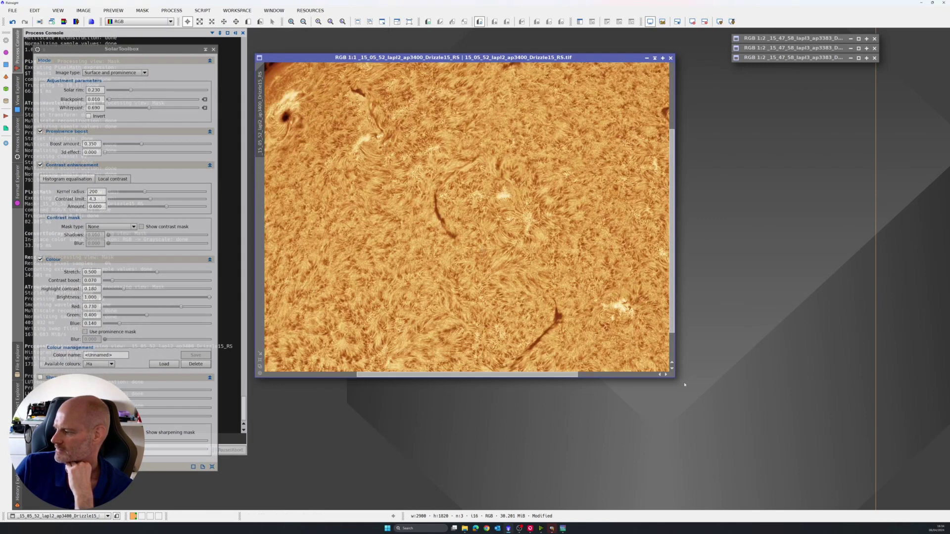
click(663, 57)
- Restore the earlier coloured capture and place it alongside for comparison
click(831, 62)
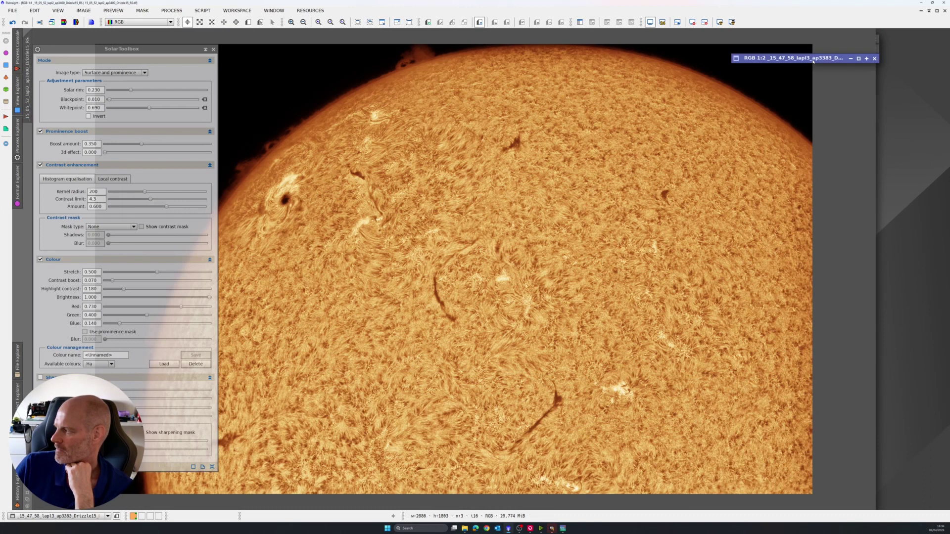
double_click(813, 61)
mouse_move(753, 200)
mouse_down()
mouse_move(658, 109)
mouse_move(682, 83)
mouse_up()
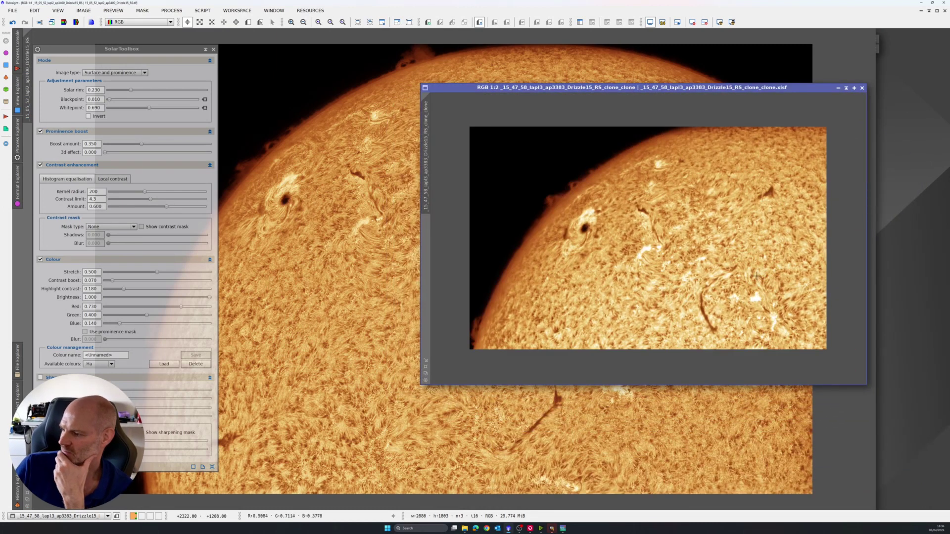